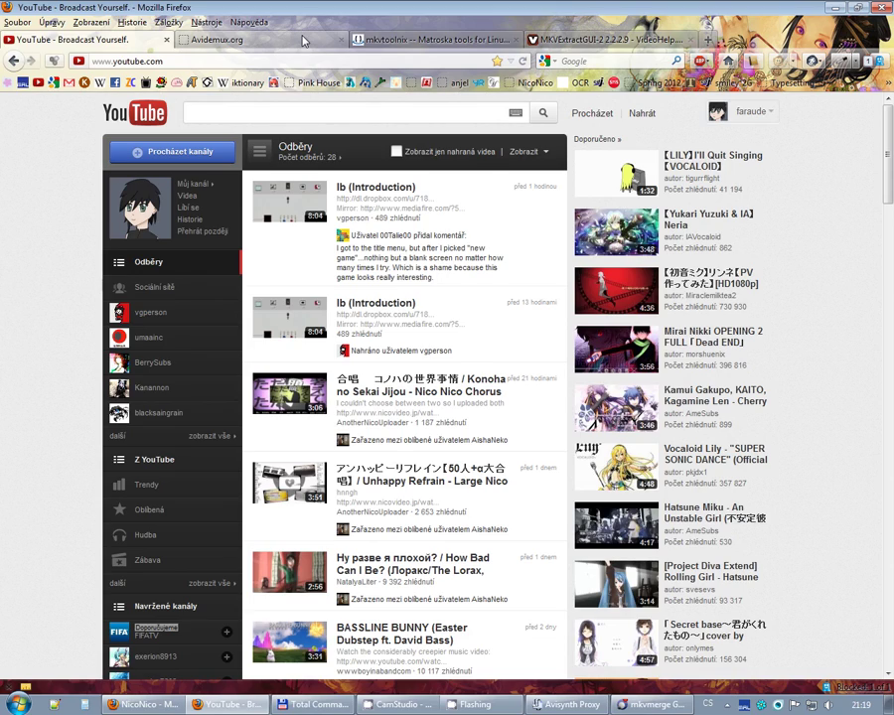
Step: Browse the Avidemux and MKVToolNix sites, ending on VideoHelp's MKVExtractGUI-2 2.2.2.9 download page
left_click(303, 41)
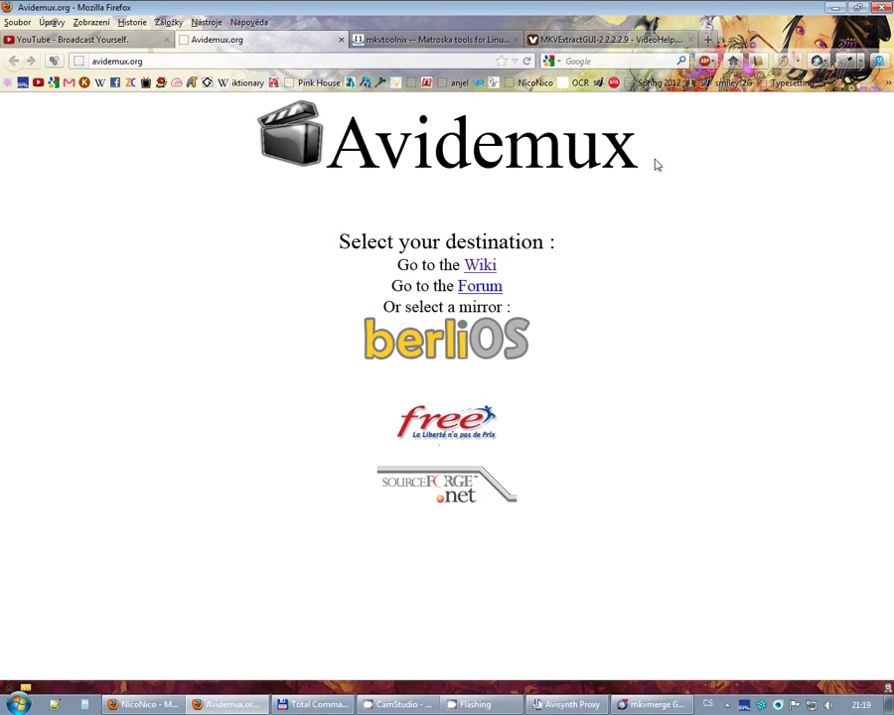
left_click(366, 41)
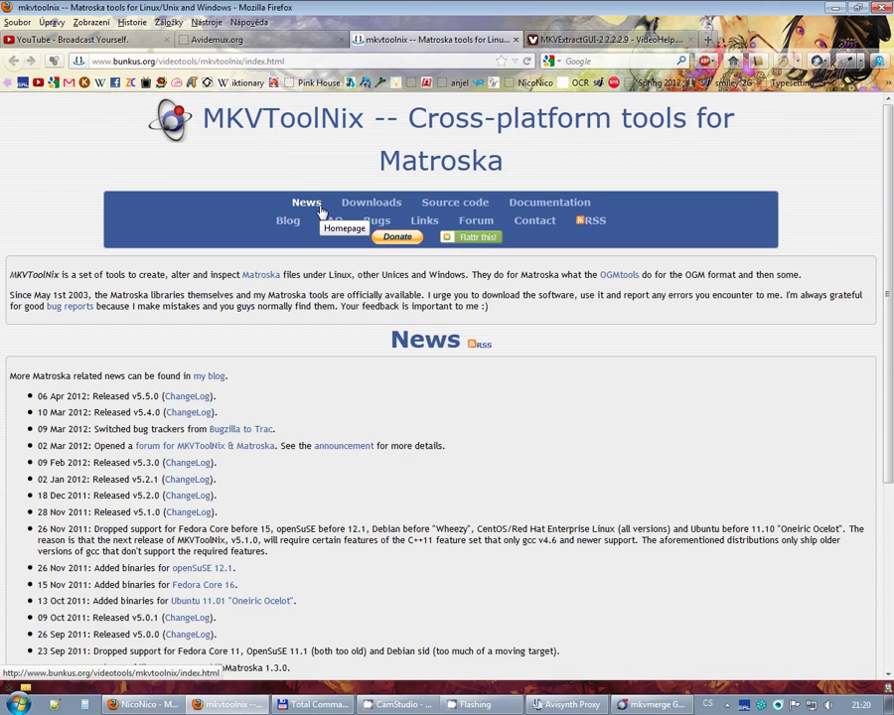
left_click(558, 40)
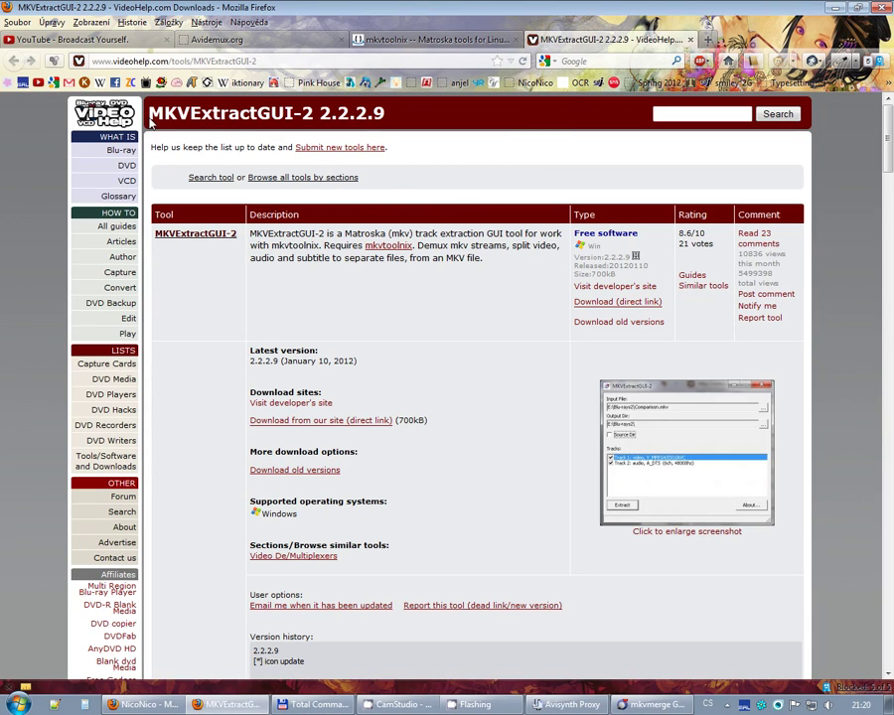
left_click_drag(258, 115, 188, 115)
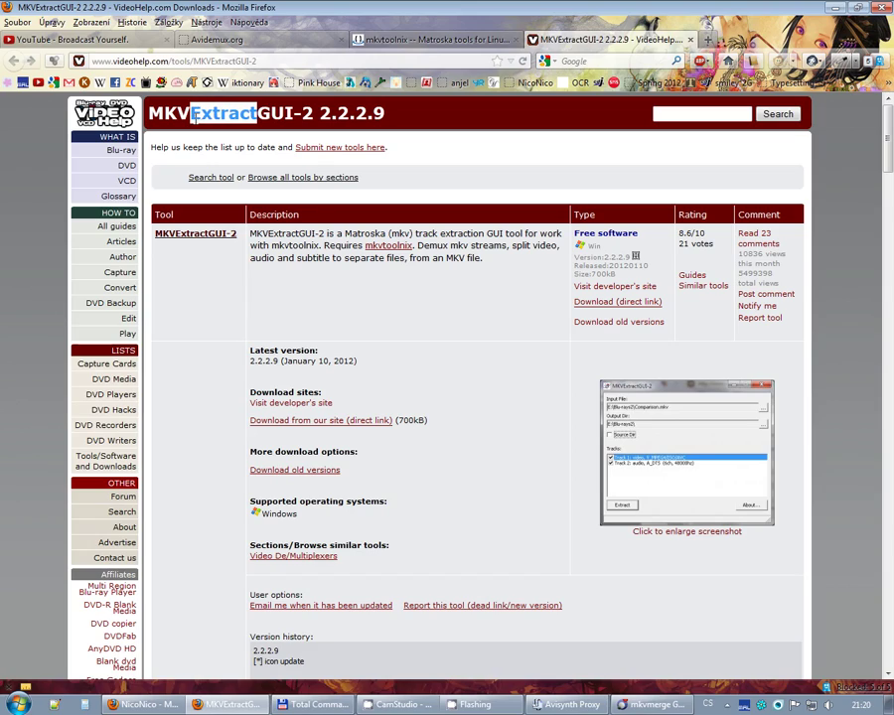
left_click(199, 121)
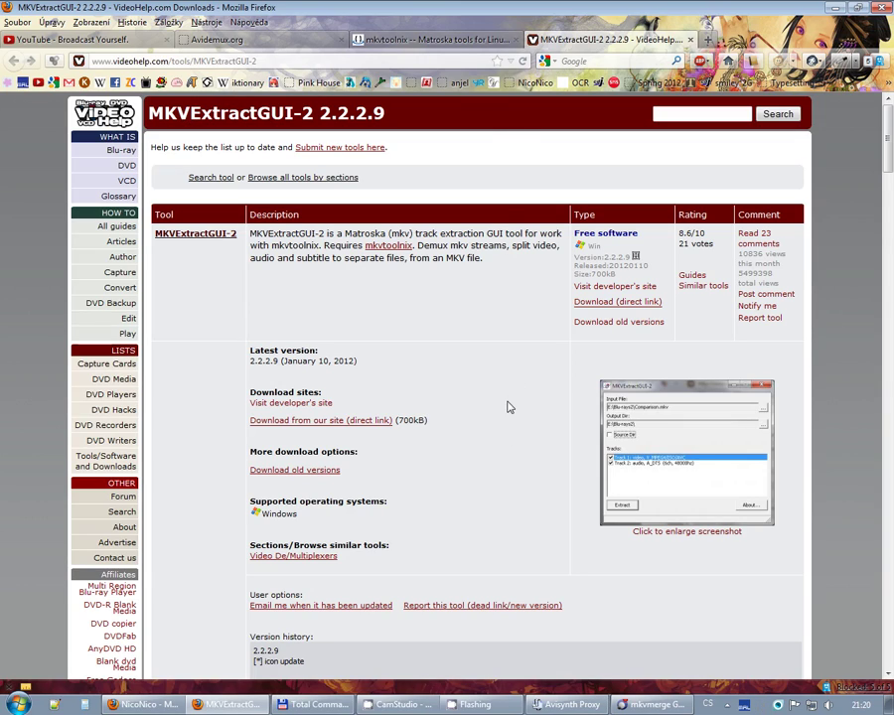
Step: Drag Senbonzakura [raw].mkv and Senbonzakura.ass from the file manager into mkvmerge's input list
left_click(652, 706)
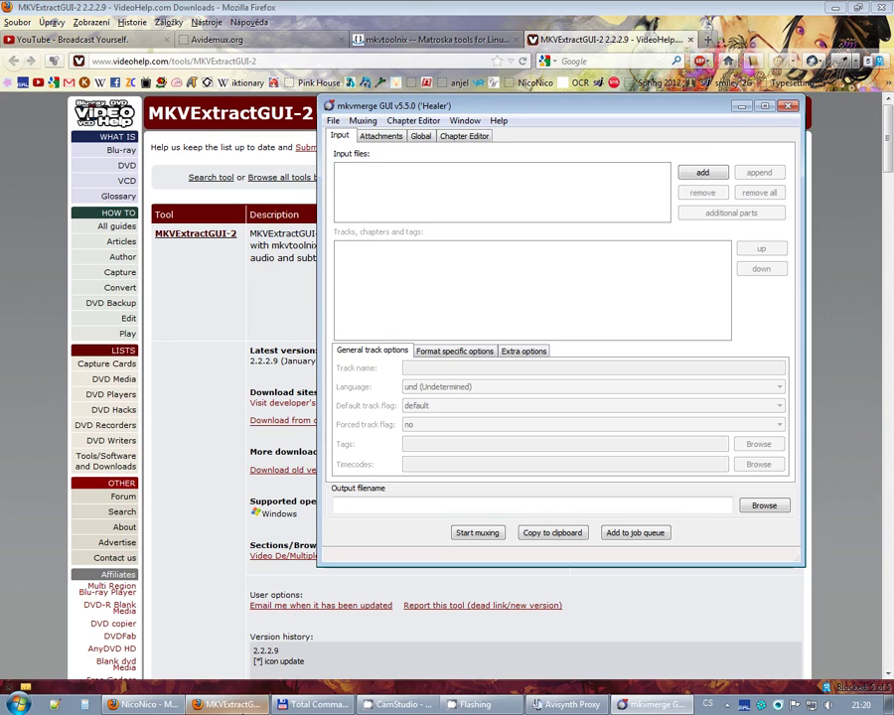
key("alt+Tab")
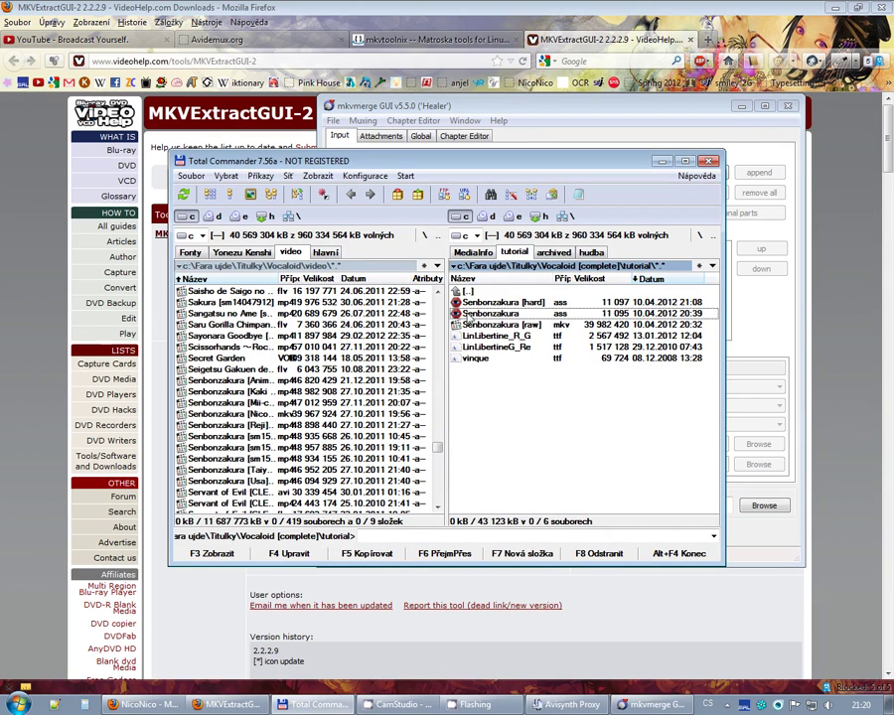
key("alt+Tab")
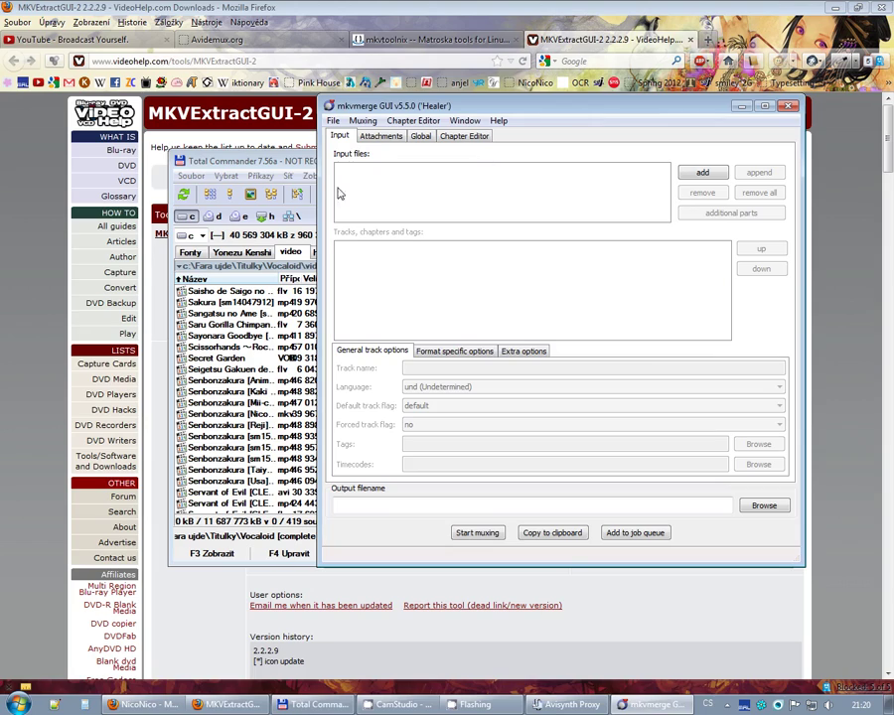
key("alt+Tab")
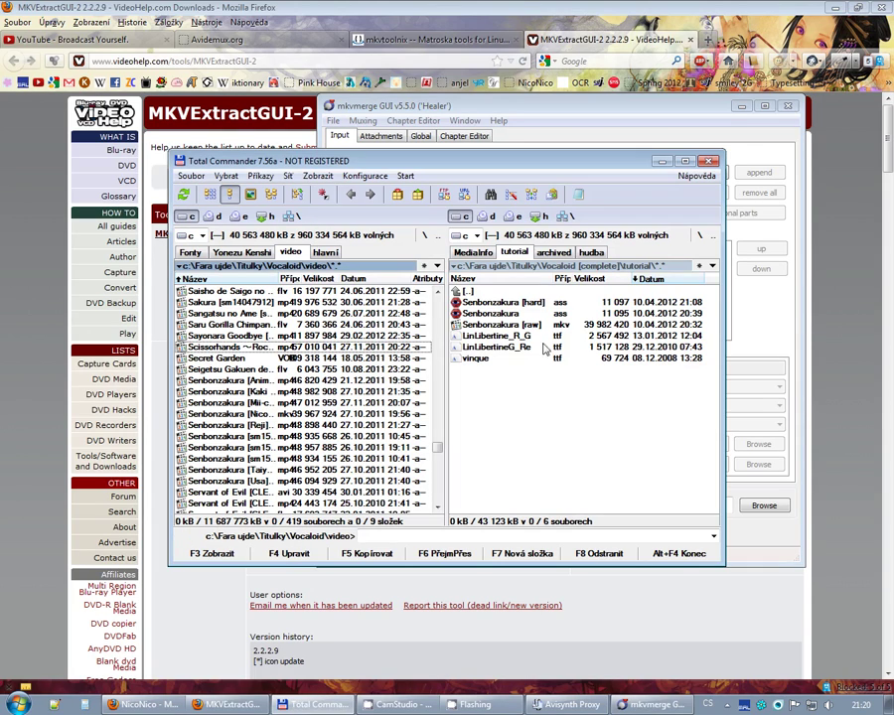
left_click_drag(502, 325, 743, 334)
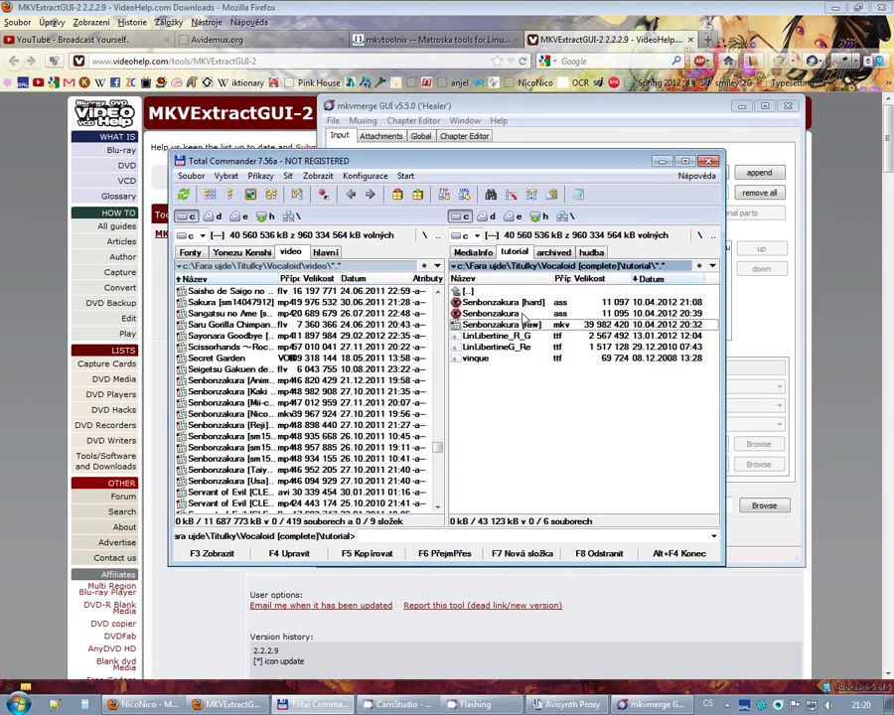
left_click(745, 333)
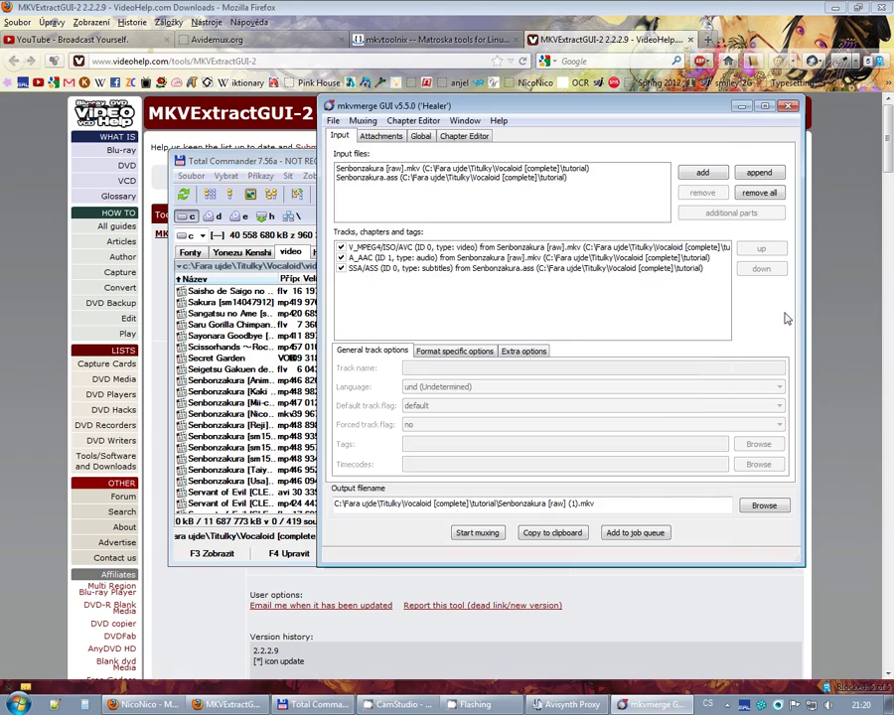
Step: Keep the video track first and set the AAC audio track's language to Japanese
left_click(399, 248)
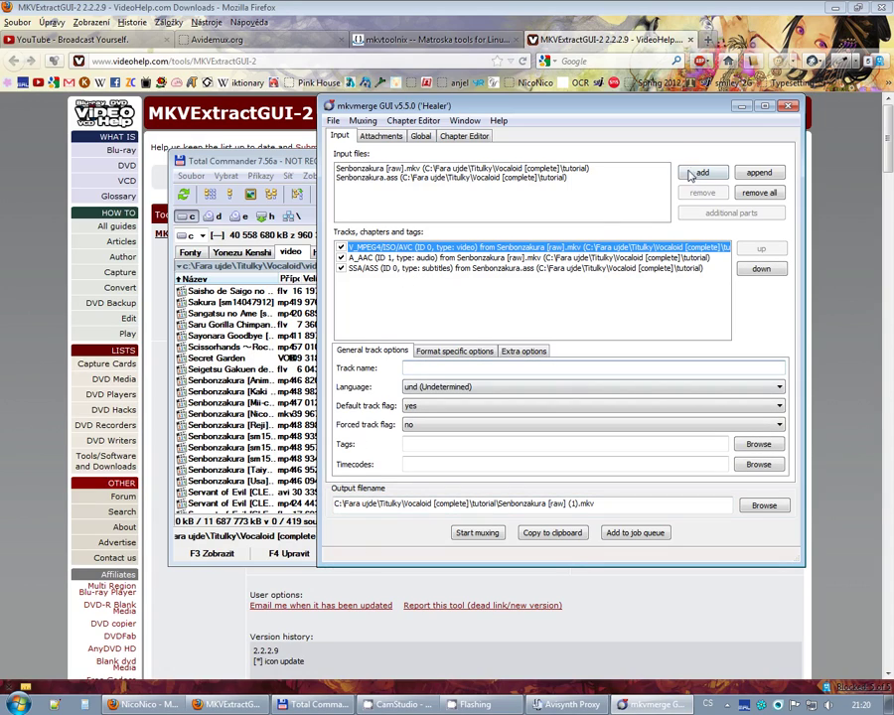
left_click(760, 269)
left_click(761, 248)
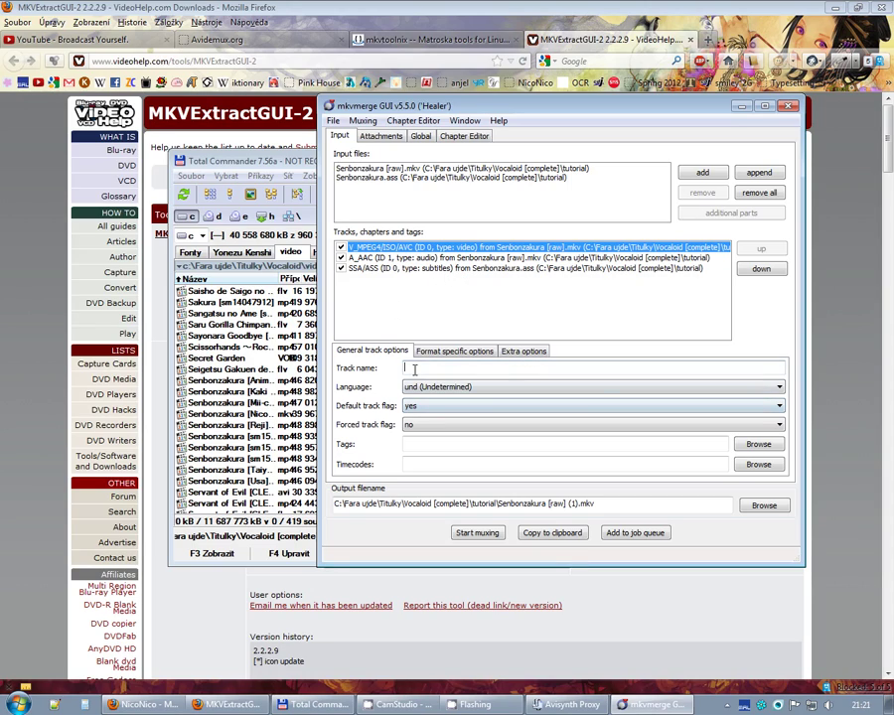
left_click(386, 258)
left_click(412, 386)
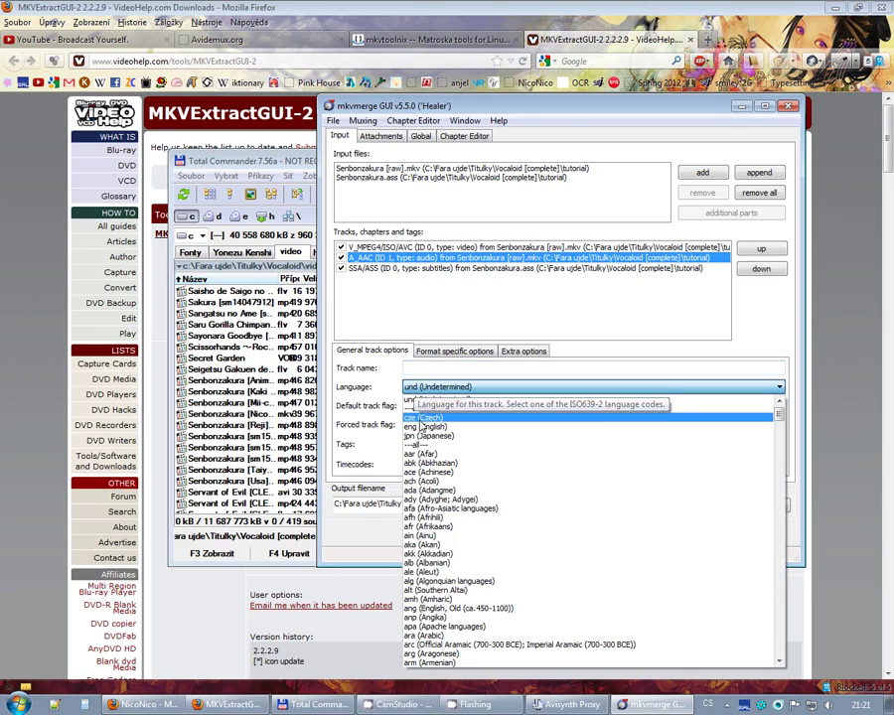
left_click(424, 437)
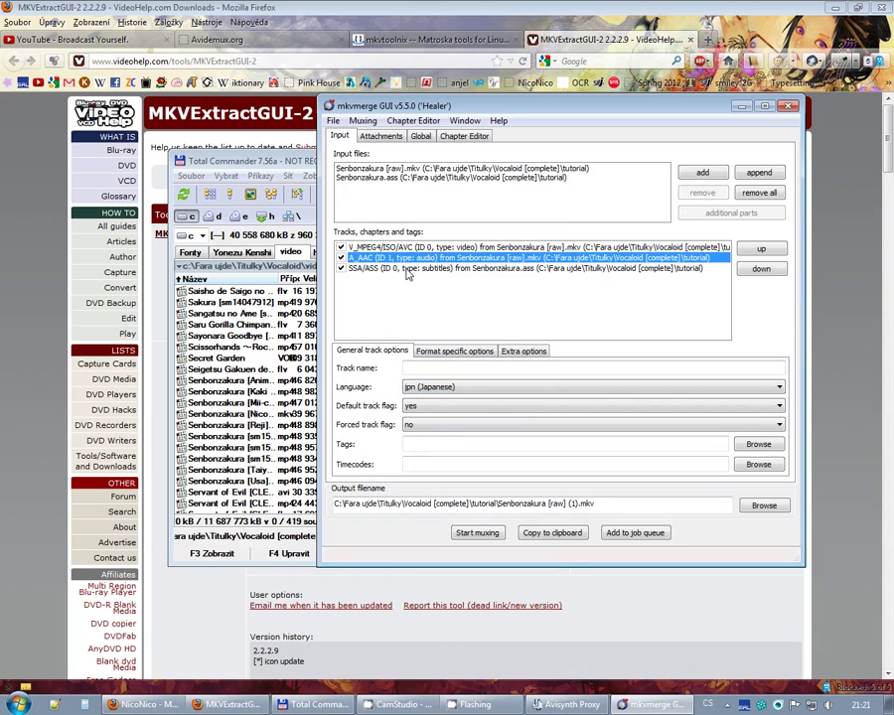
Step: Set the subtitle track's language to English and name it 'Styled ASS'
left_click(406, 269)
left_click(423, 388)
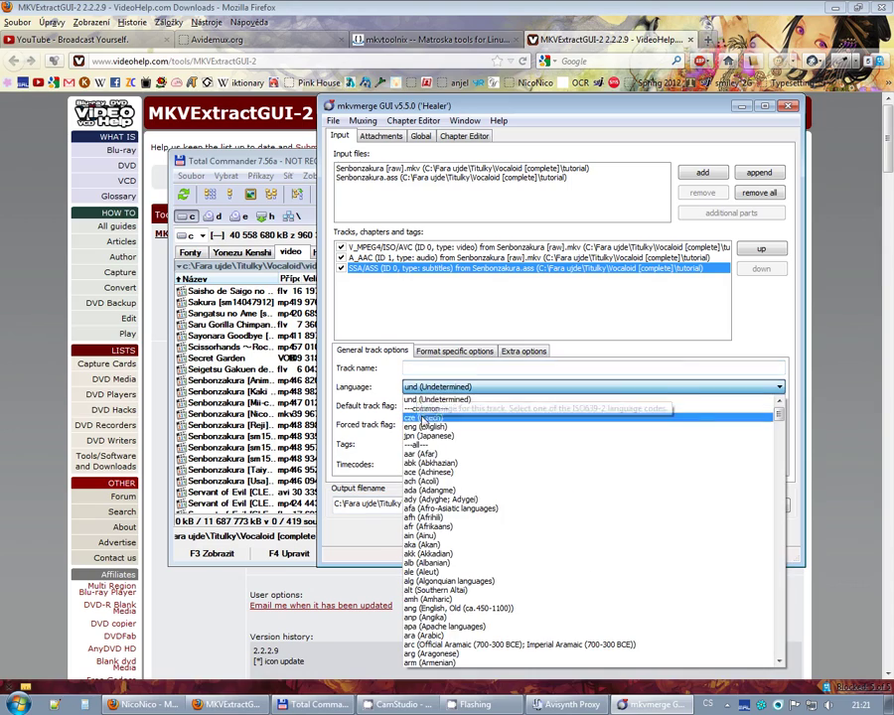
left_click(425, 426)
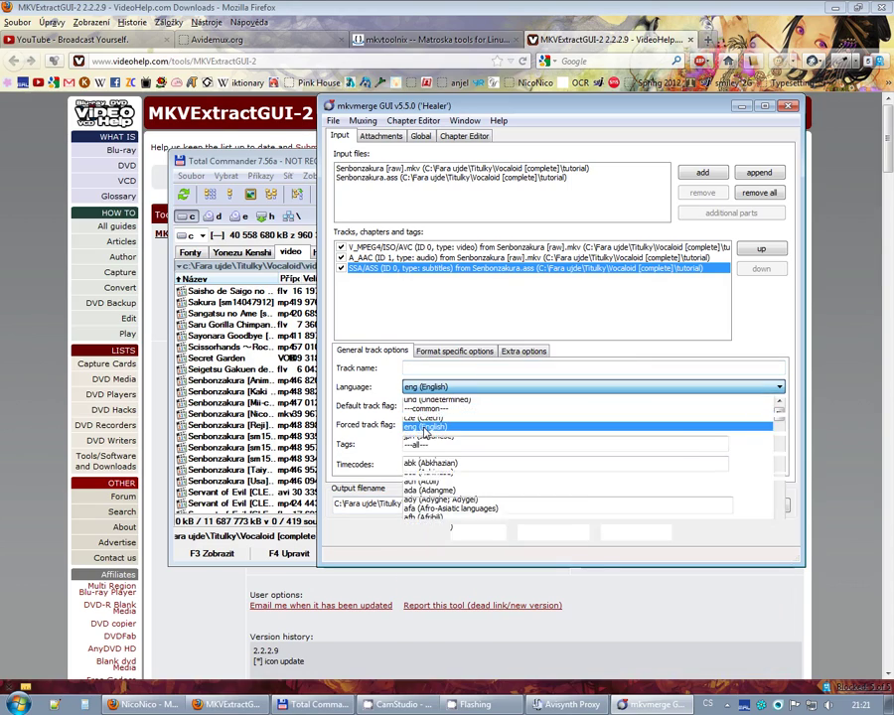
left_click(405, 367)
type("Styled A")
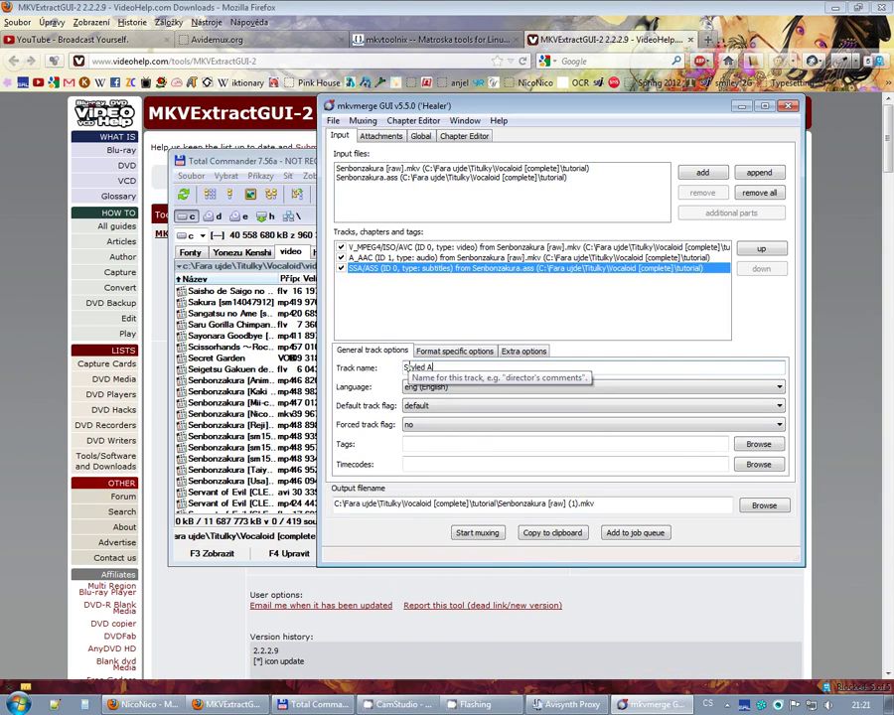
type("SS")
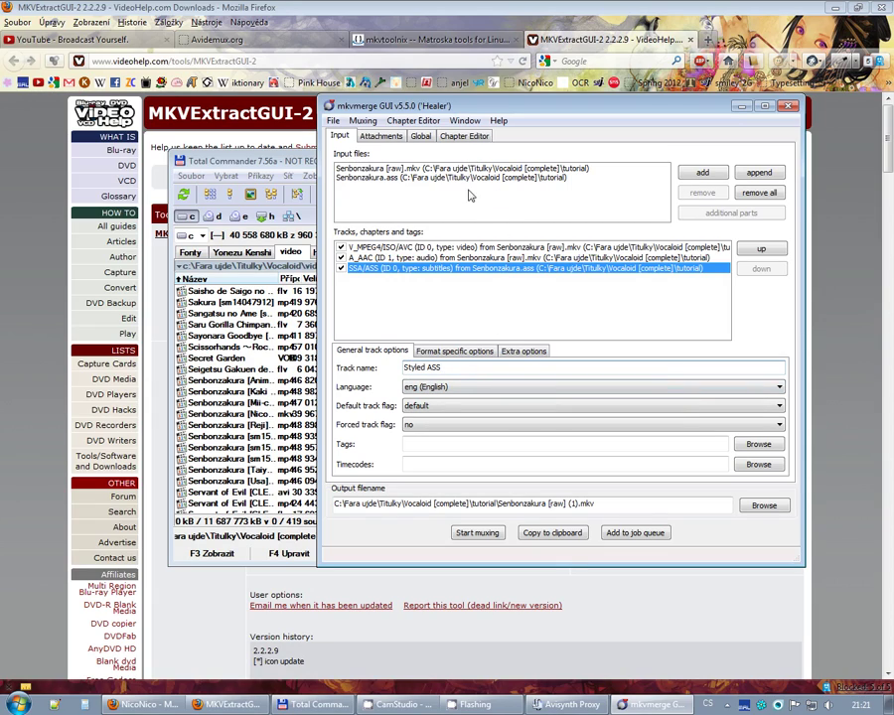
Step: Title the file 'Senbonzakura [Kurousa-P][NicoNico Chorus]' and trim the output name to Senbonzakura.mkv
left_click(424, 138)
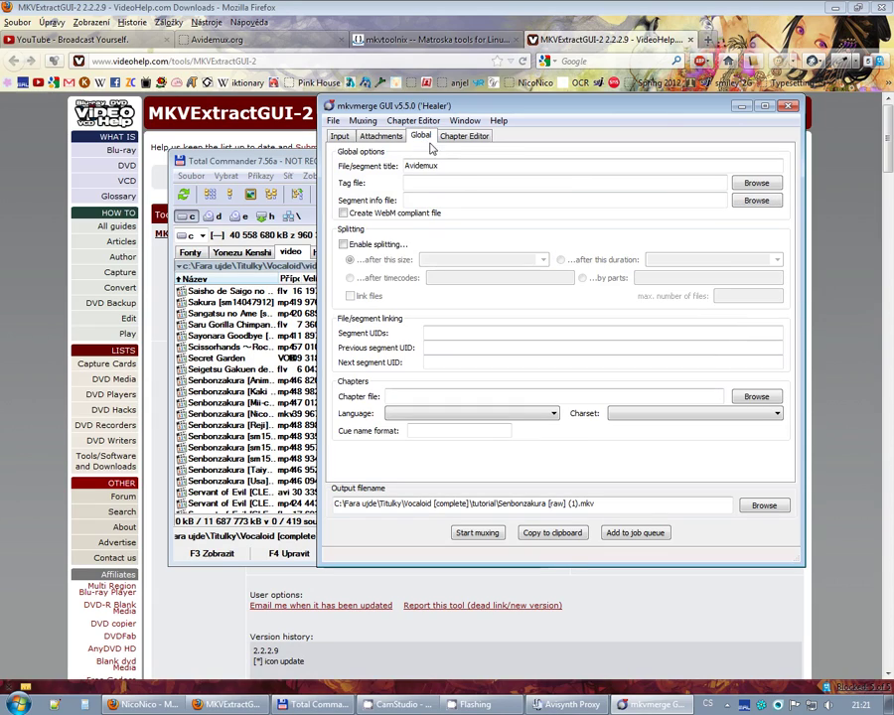
left_click_drag(453, 167, 401, 167)
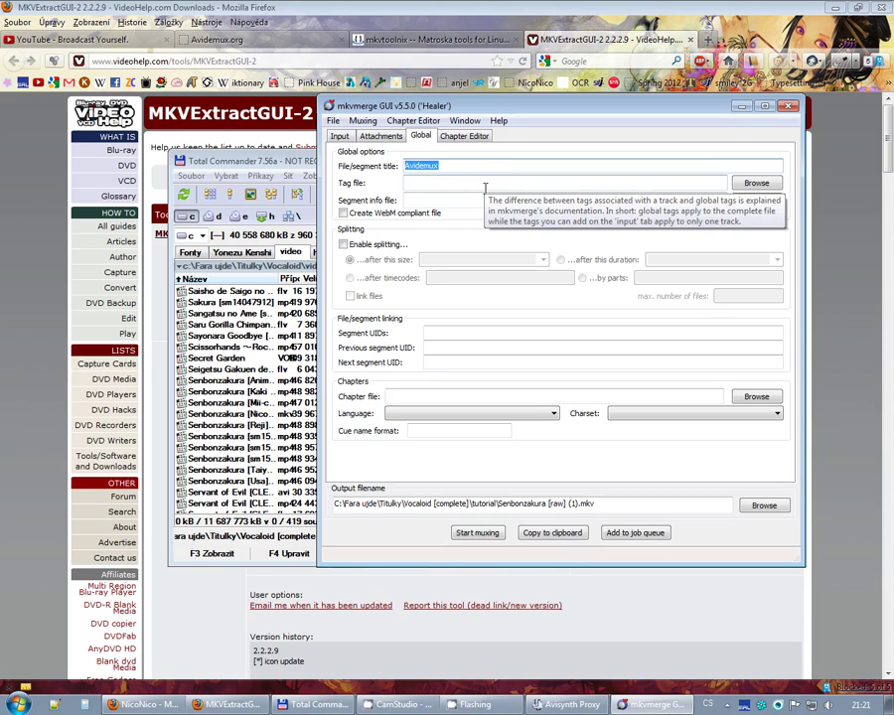
type("Senbonzakura [Kurou")
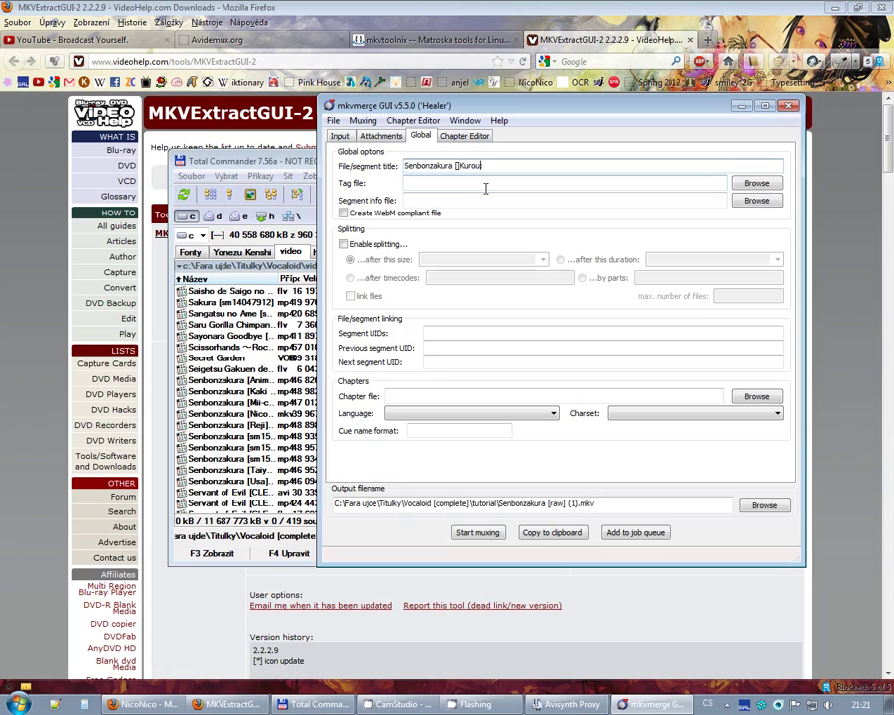
type("]")
key("Right")
key("Right")
type("[Nini")
type("c")
type("oNico ")
type("C")
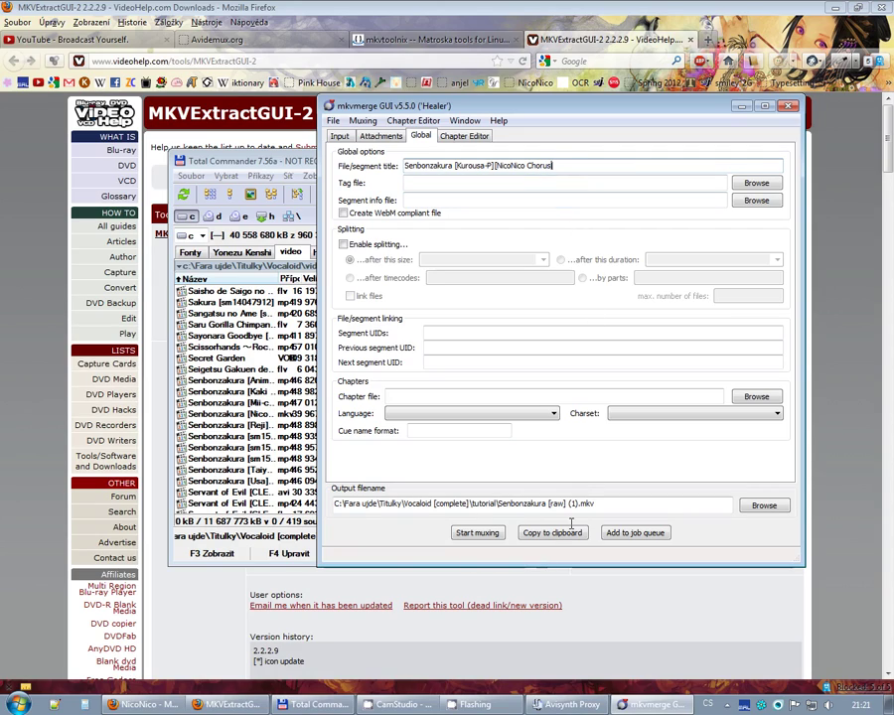
left_click_drag(581, 504, 547, 507)
key("BackSpace")
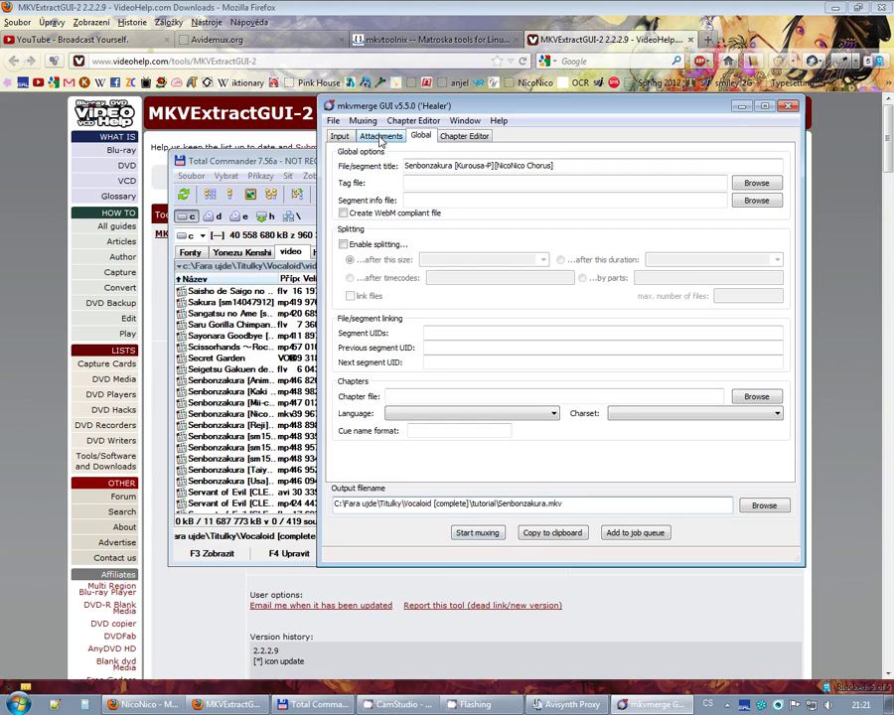
Step: Attach the LinLibertine_R_G, LinLibertineG_Re and vinque .ttf fonts from the file manager
left_click(380, 137)
left_click(196, 246)
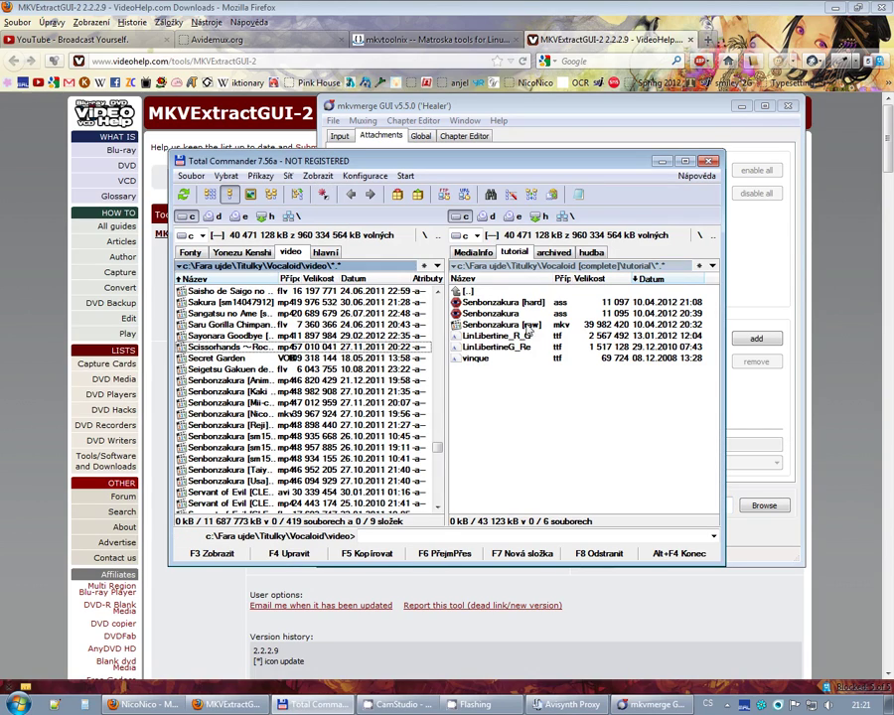
left_click(502, 337)
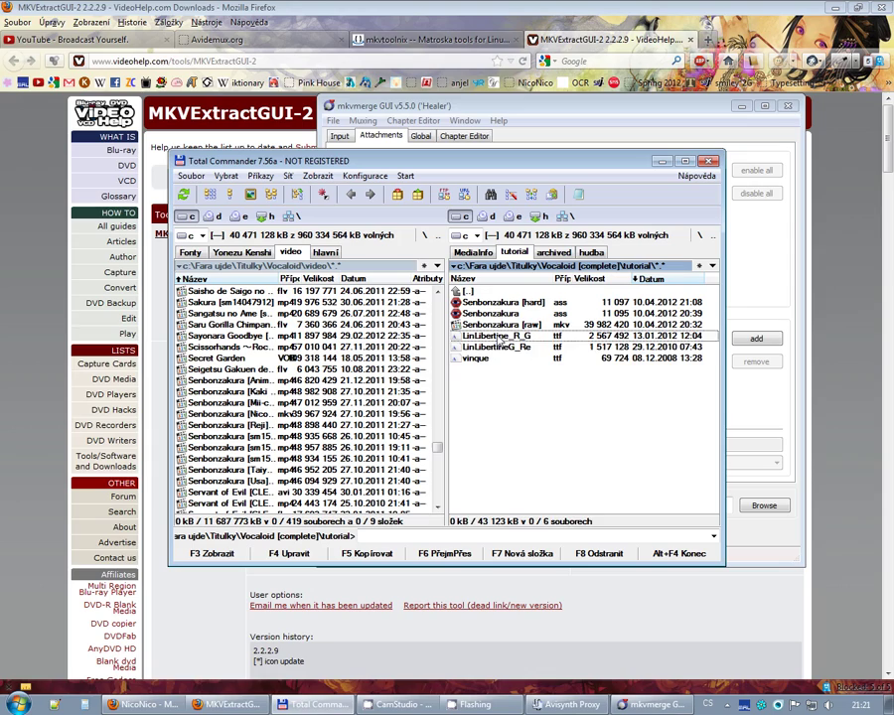
left_click(481, 358, "shift")
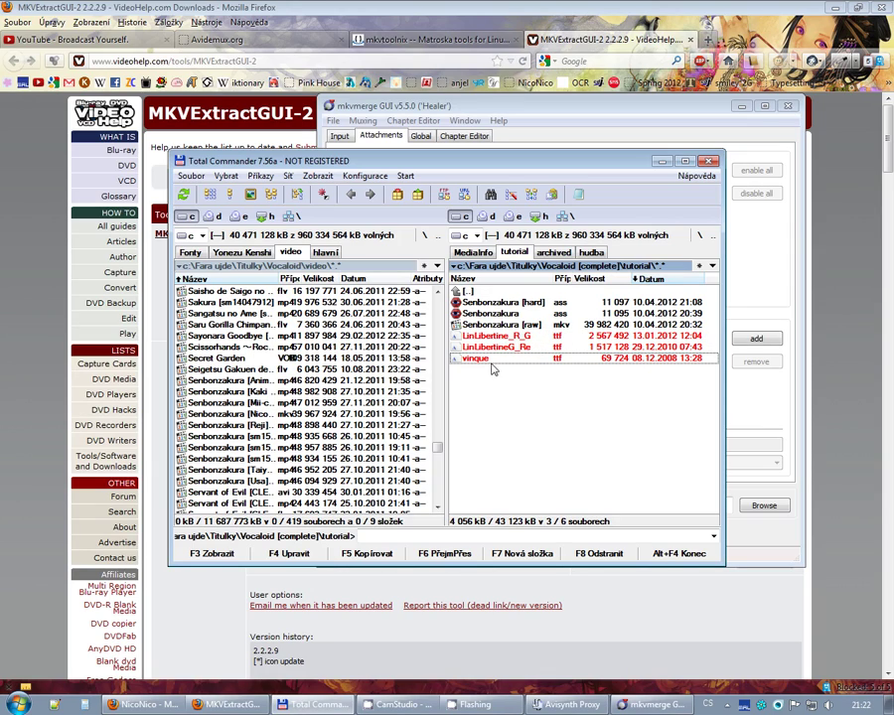
left_click_drag(488, 344, 738, 393)
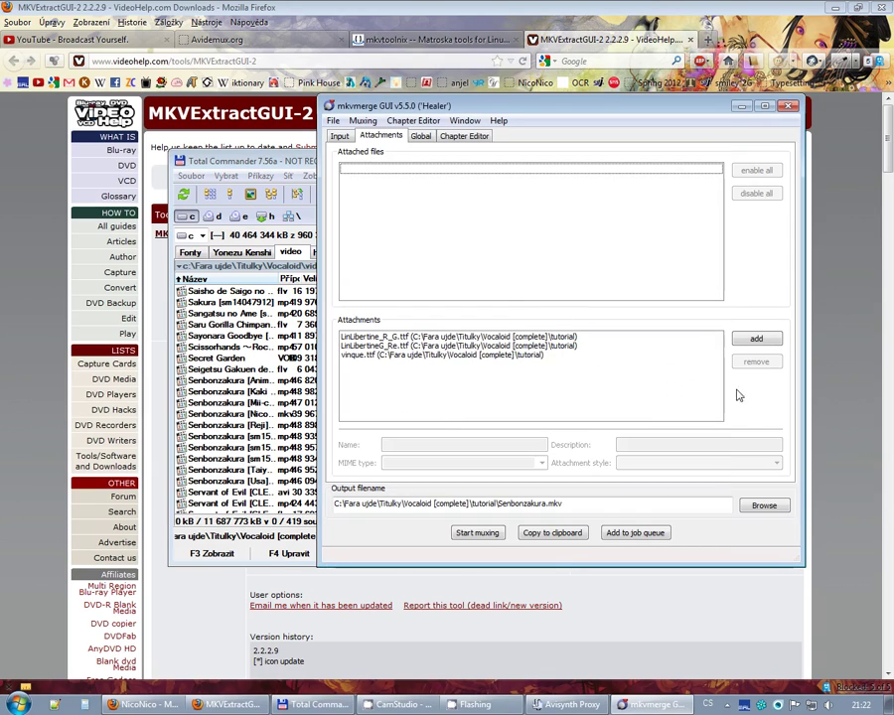
Step: Check the input tracks and attachments, then mux everything into Senbonzakura.mkv
left_click(339, 136)
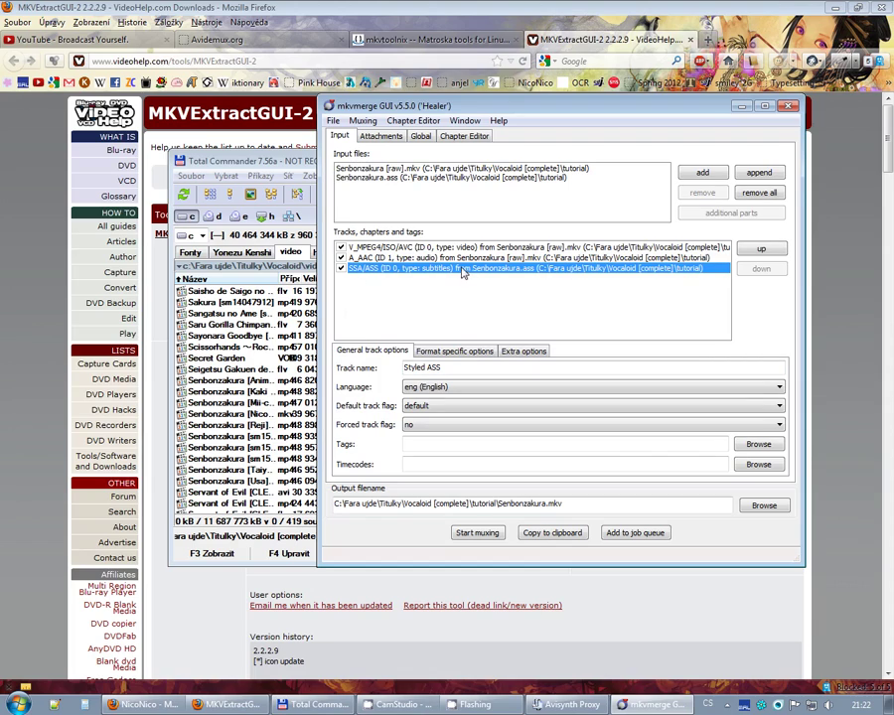
left_click(294, 162)
left_click(618, 138)
left_click(381, 136)
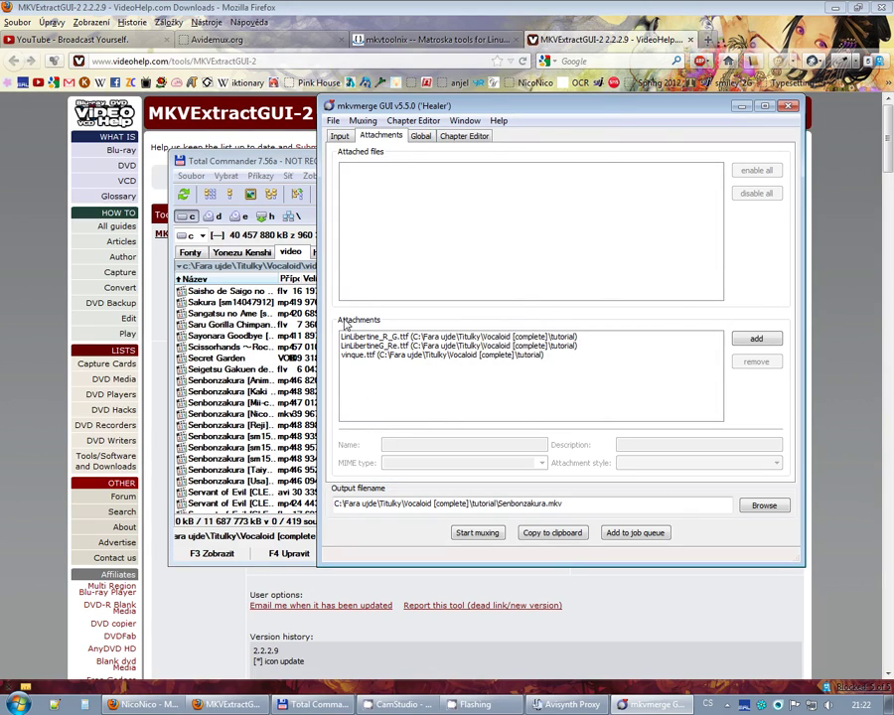
left_click(338, 136)
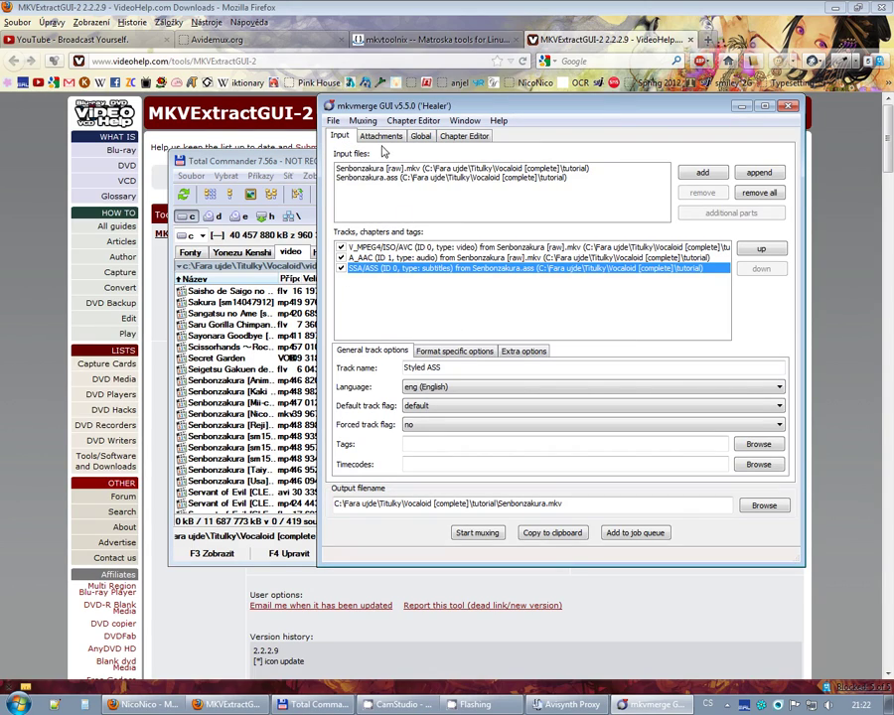
left_click(380, 136)
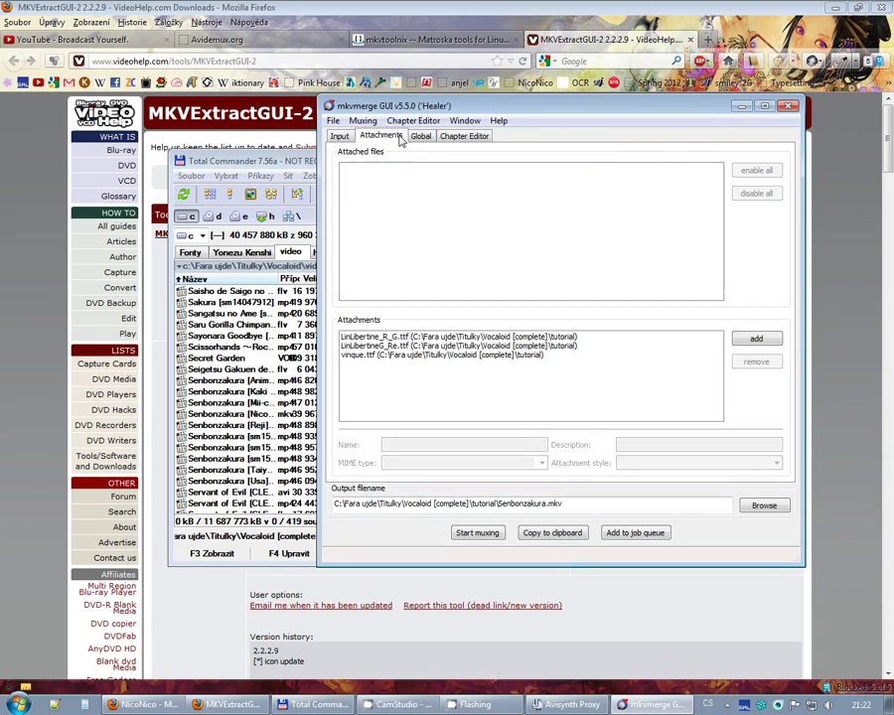
left_click(476, 533)
left_click(315, 534)
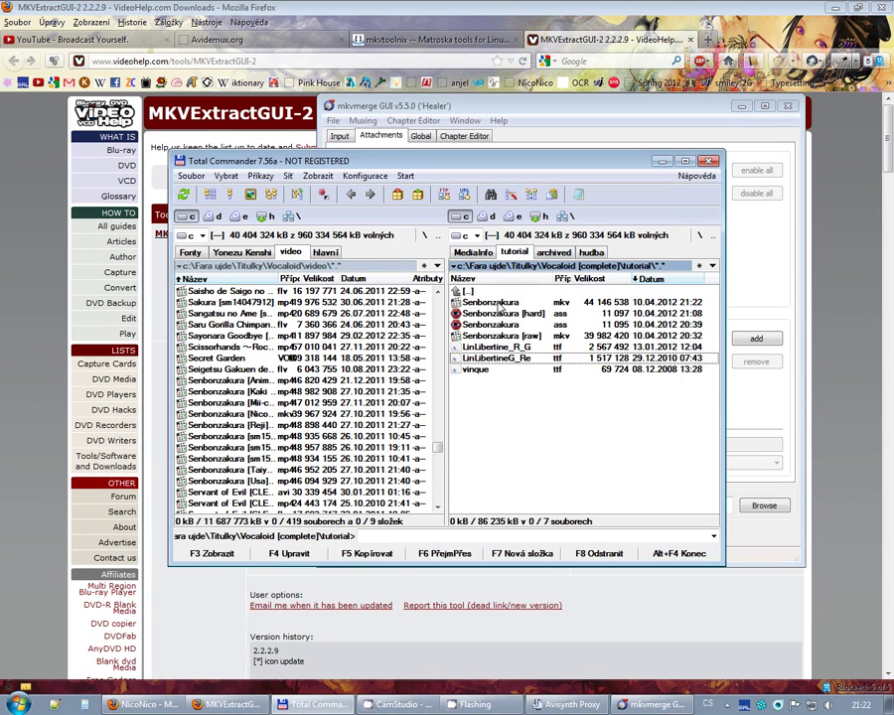
Step: Play the new Senbonzakura.mkv from Total Commander's right panel
left_click(501, 303)
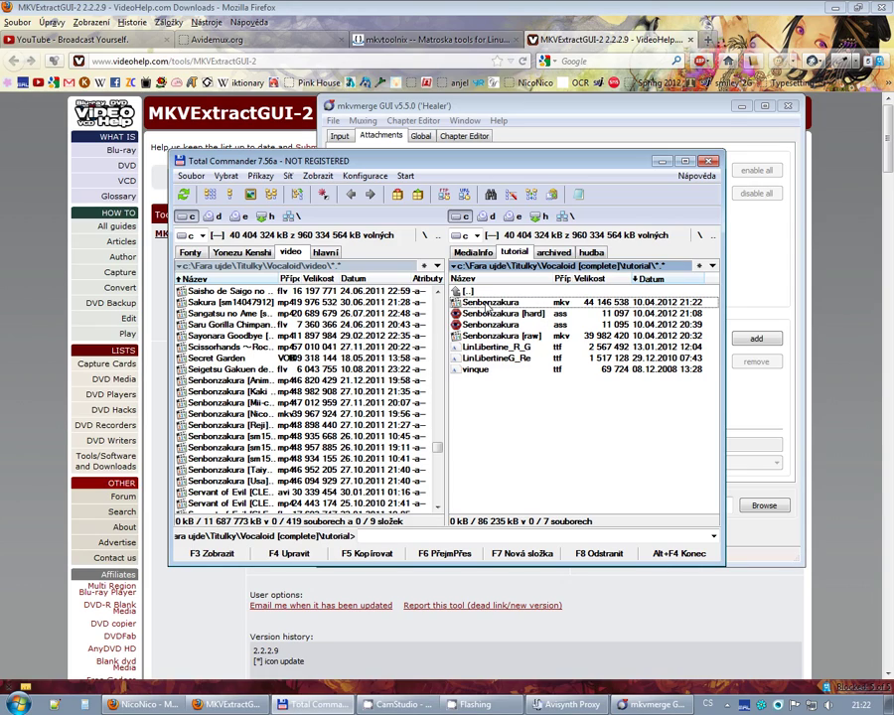
double_click(488, 303)
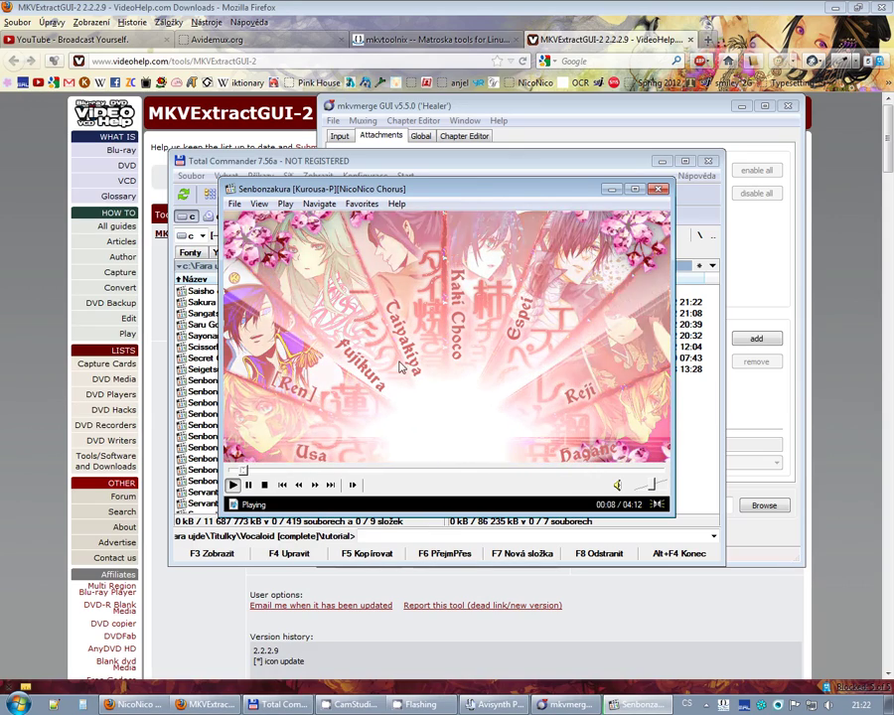
Step: Seek to about 1:03 and switch the subtitles to No subtitles
left_click(339, 471)
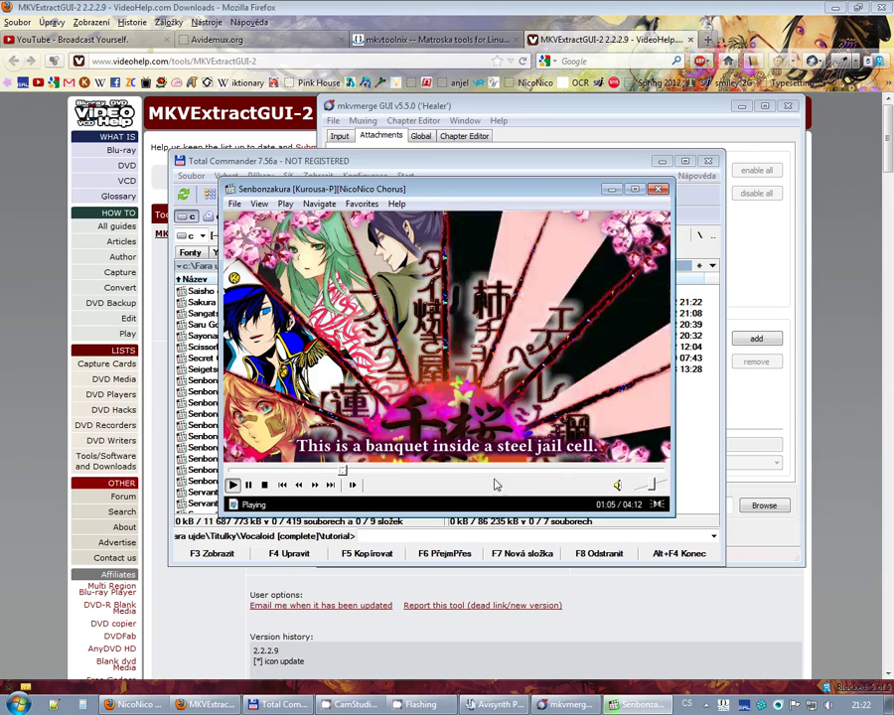
key("space")
left_click(309, 202)
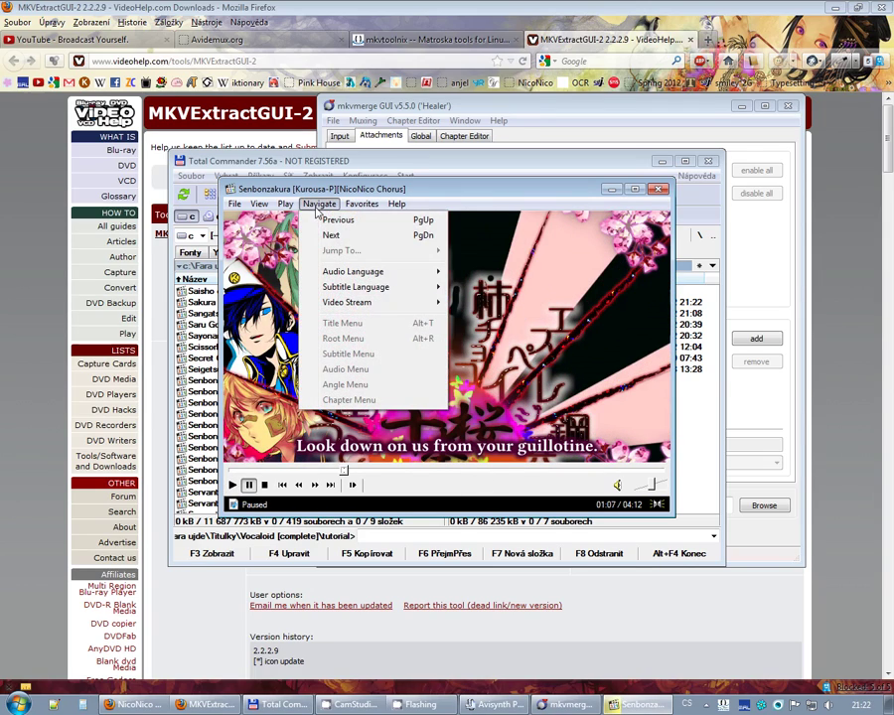
mouse_move(409, 289)
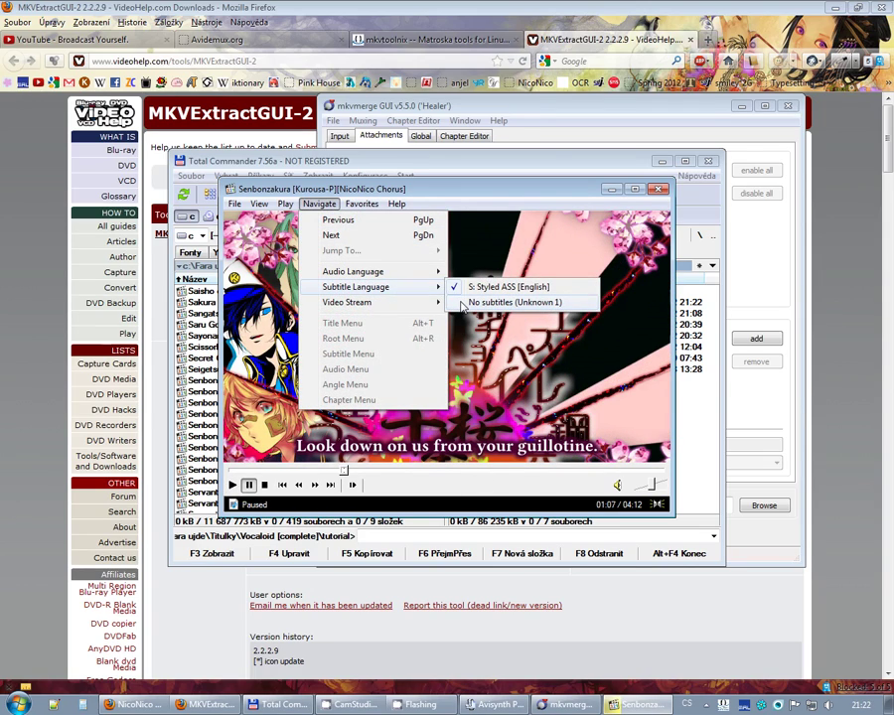
left_click(465, 302)
key("space")
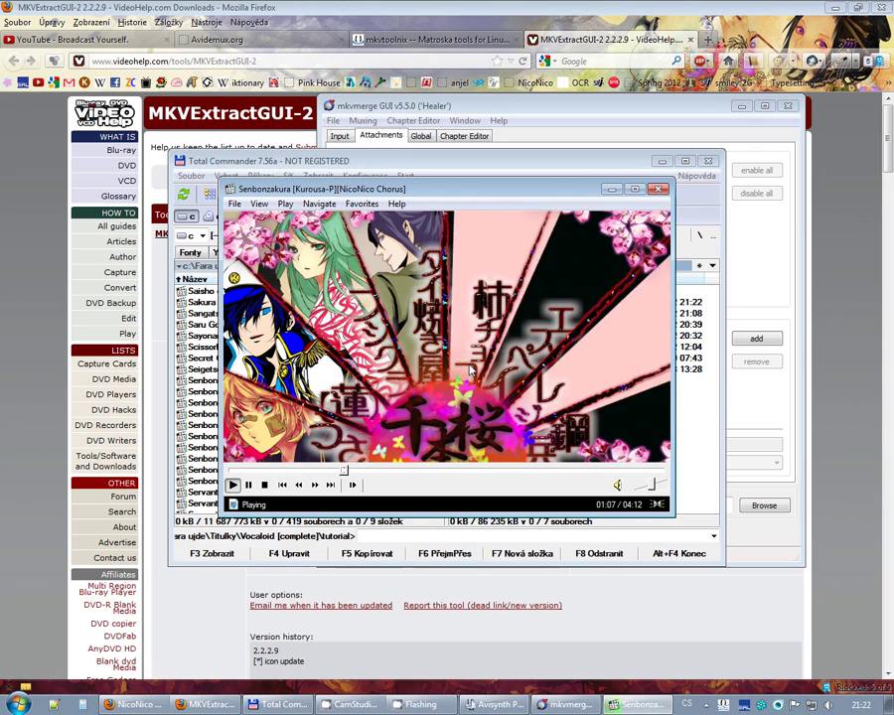
key("space")
Step: Re-select the Styled ASS (English) subtitles and pause playback at 01:13
left_click(318, 203)
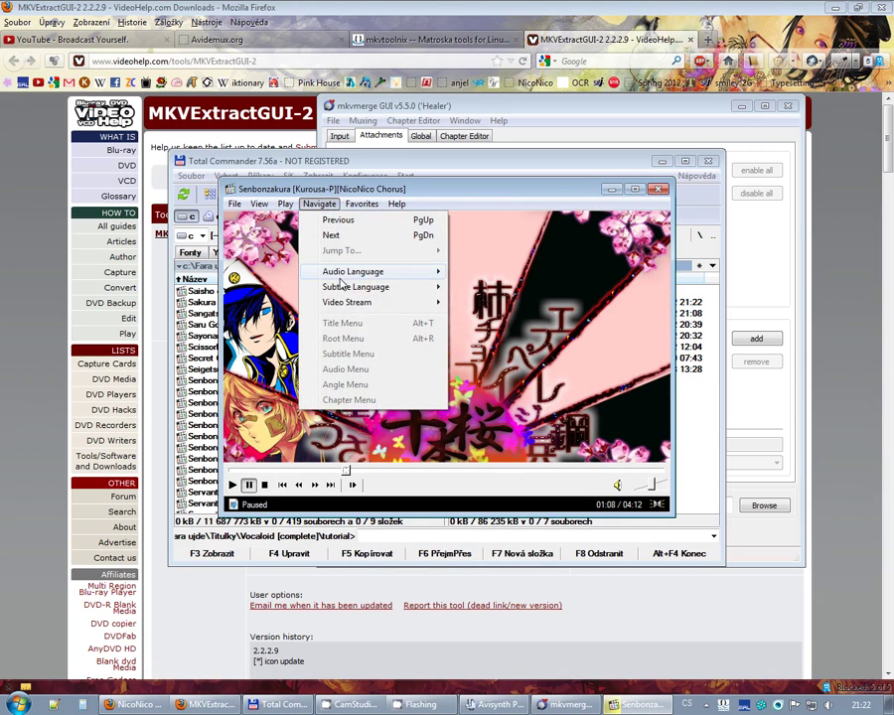
mouse_move(343, 286)
left_click(478, 287)
left_click(320, 205)
mouse_move(442, 271)
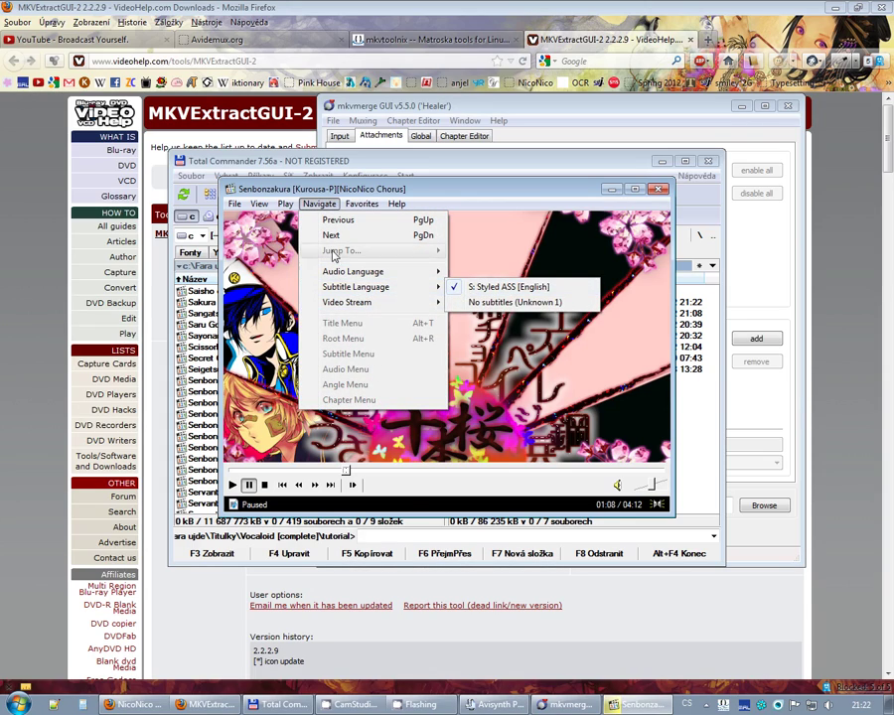
mouse_move(256, 204)
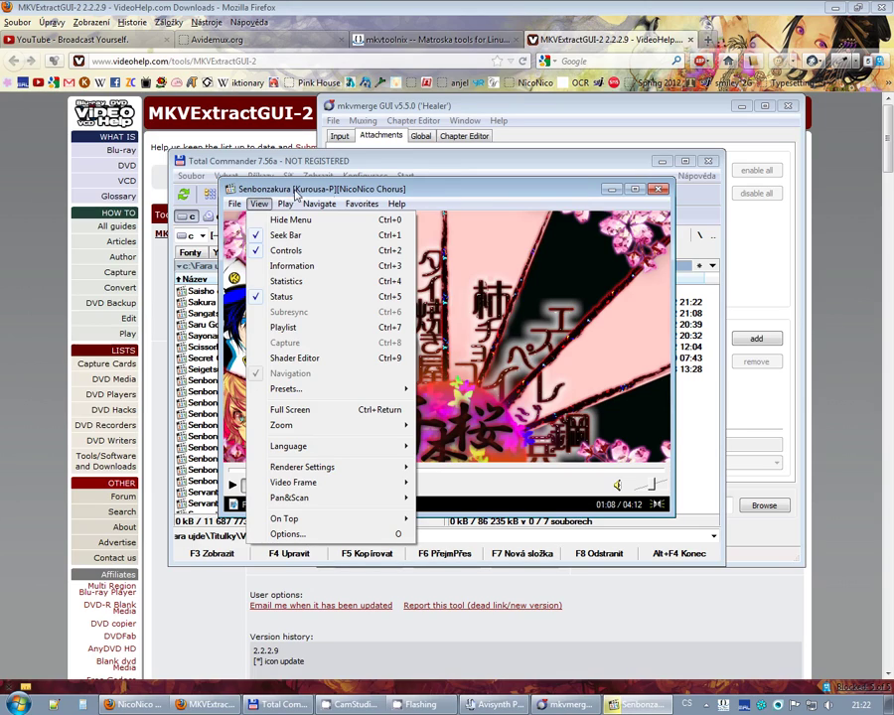
left_click(260, 199)
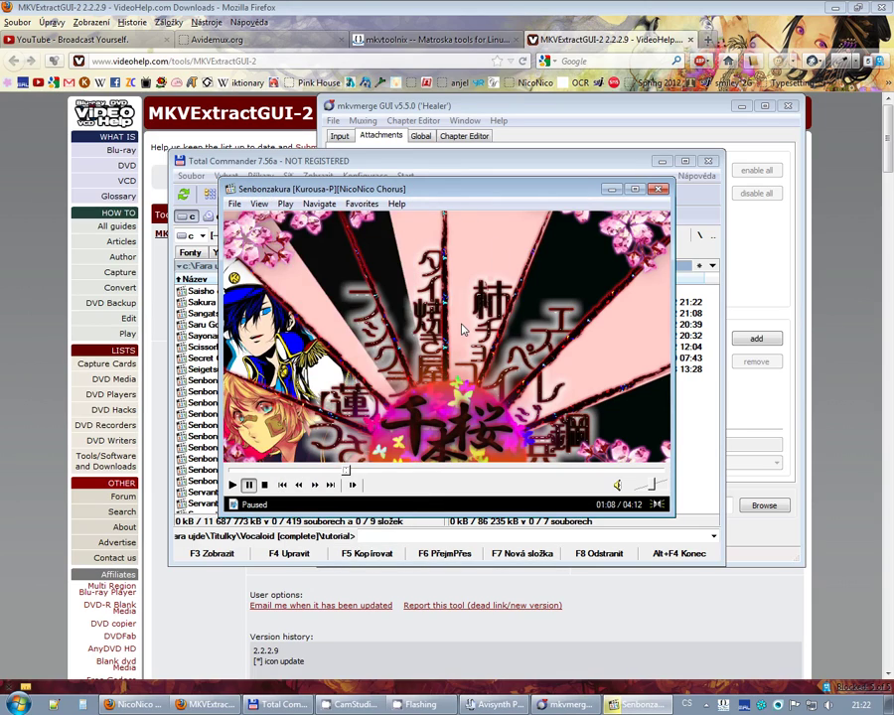
left_click(392, 438)
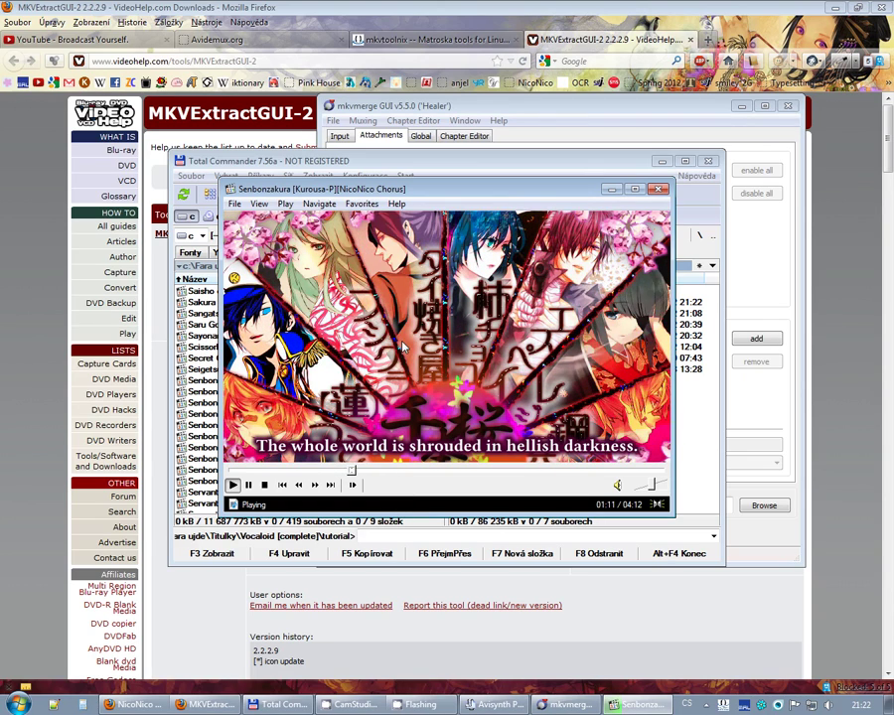
left_click(442, 306)
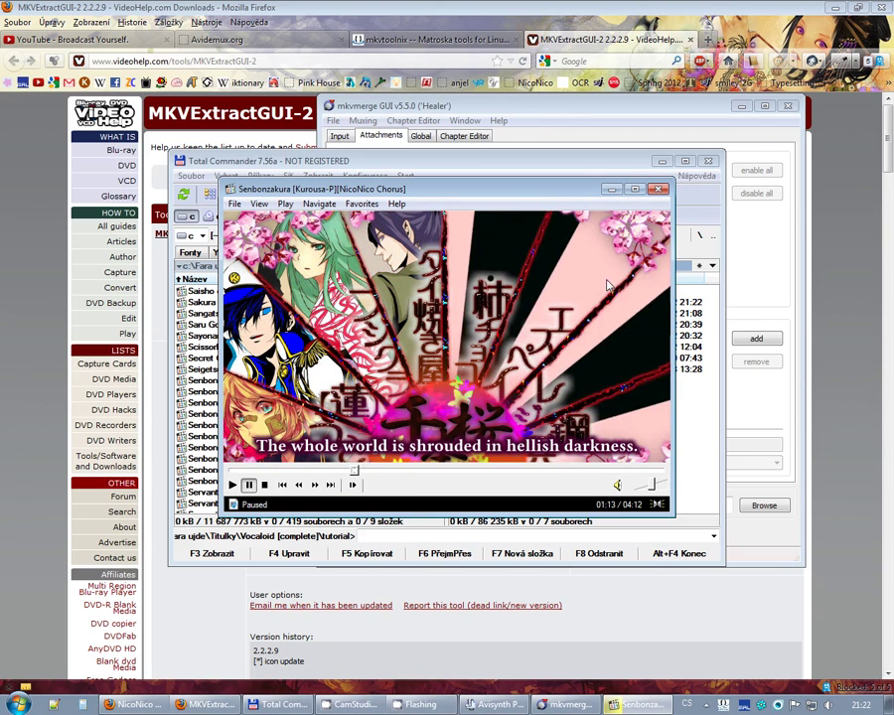
Step: Close the player and review Avisynth Proxy GUI's custom script's VSFilter-aegisub LoadPlugin and TextSub lines
left_click(661, 190)
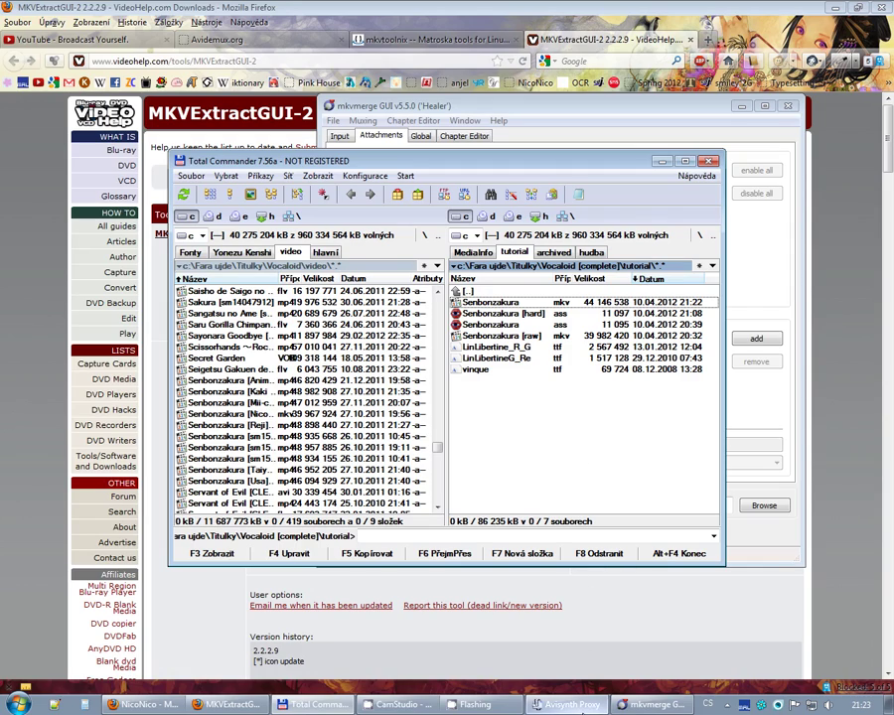
left_click(569, 705)
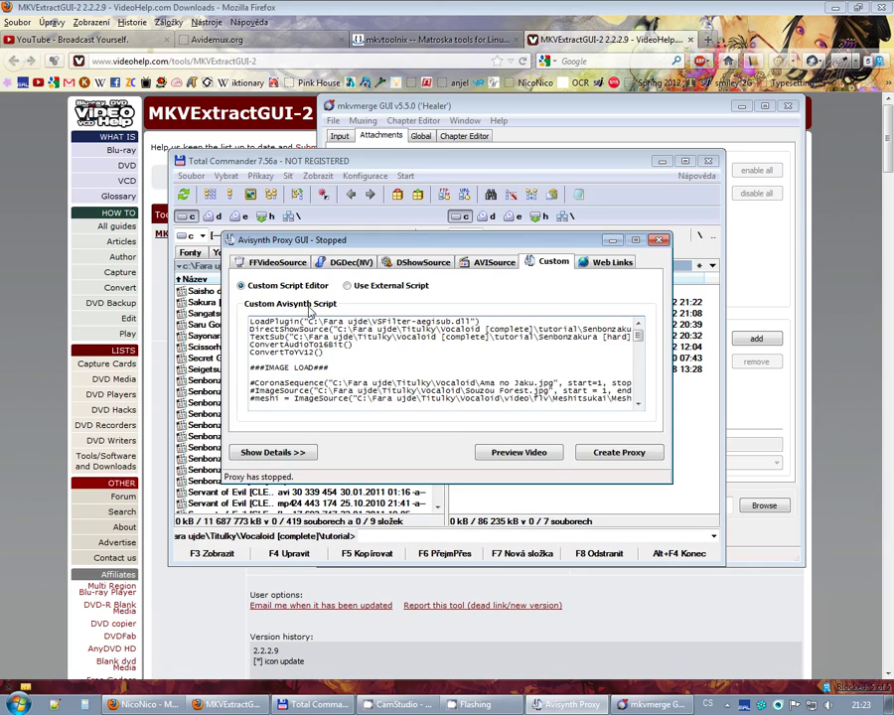
left_click_drag(326, 353, 285, 336)
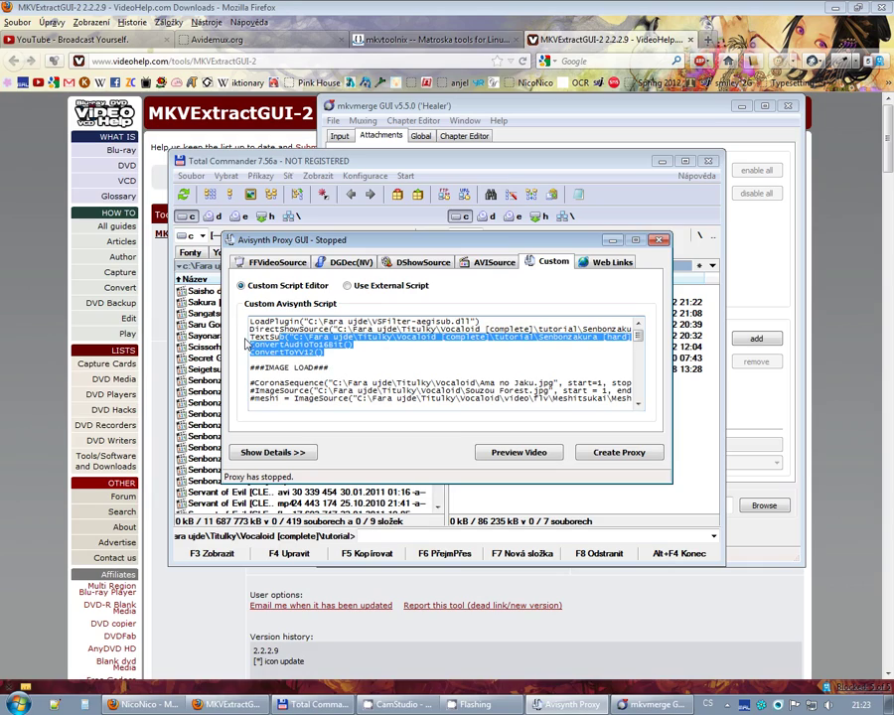
left_click(281, 338)
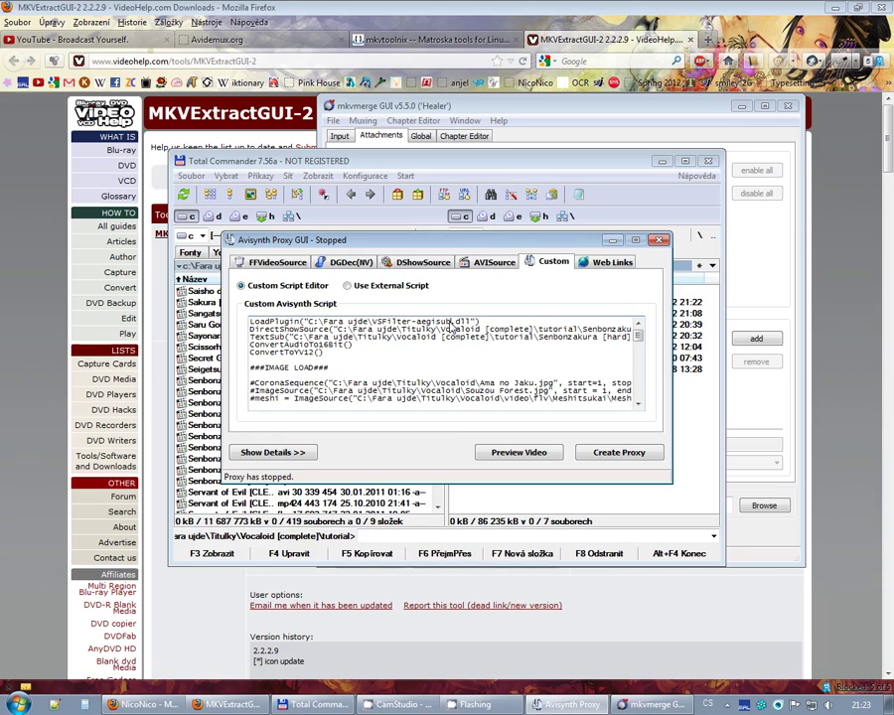
left_click_drag(454, 324, 373, 327)
left_click(373, 327)
Step: Retype line 2's damaged function name as DirectShowSource so it loads Senbonzakura [raw].mkv
left_click_drag(300, 330, 251, 331)
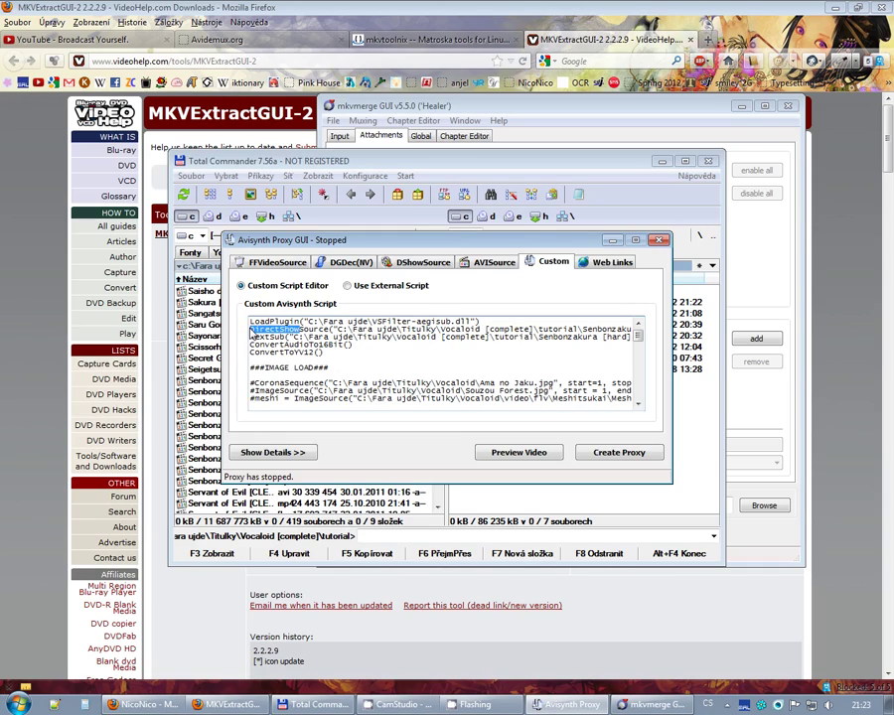
left_click_drag(608, 330, 574, 339)
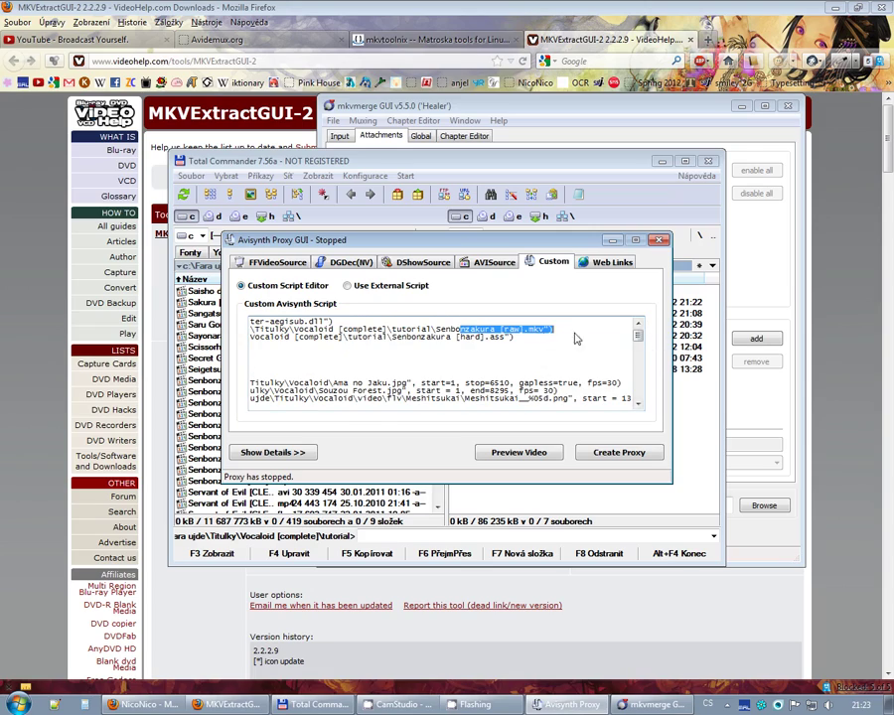
left_click(505, 332)
left_click_drag(334, 322, 250, 334)
key("BackSpace")
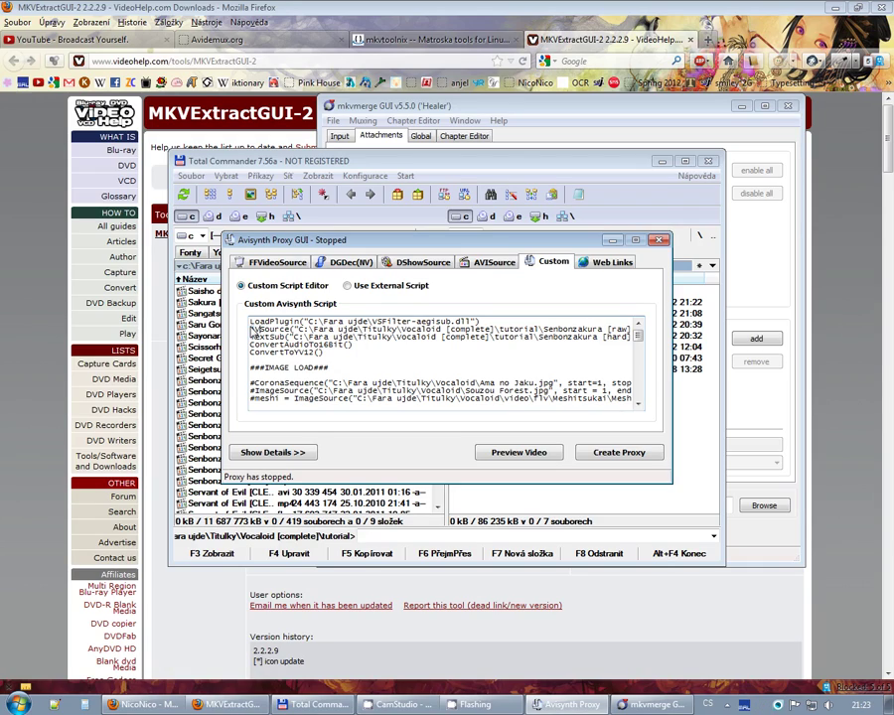
type("Ag")
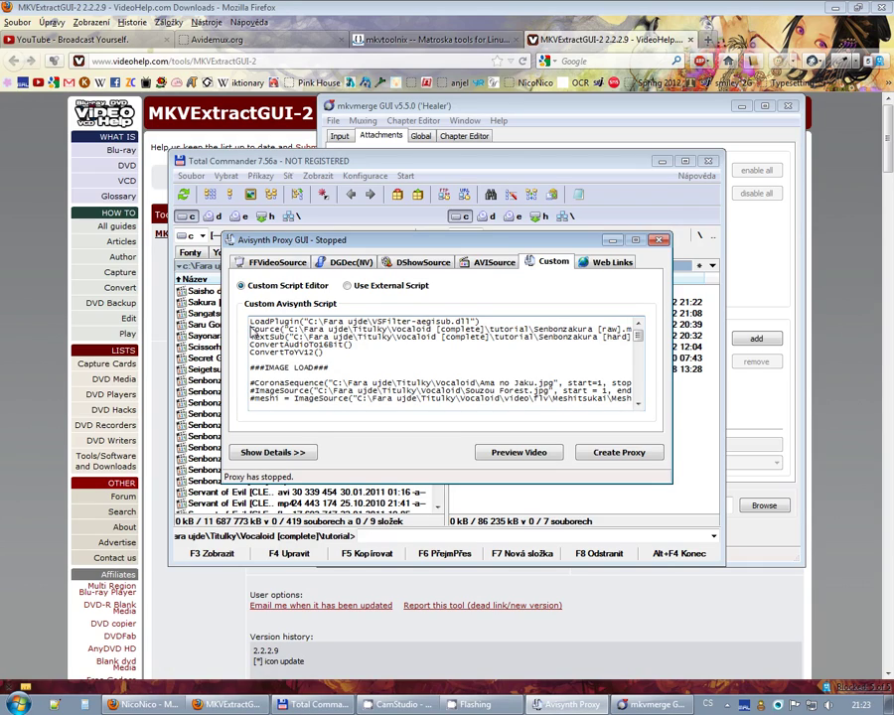
type("ct")
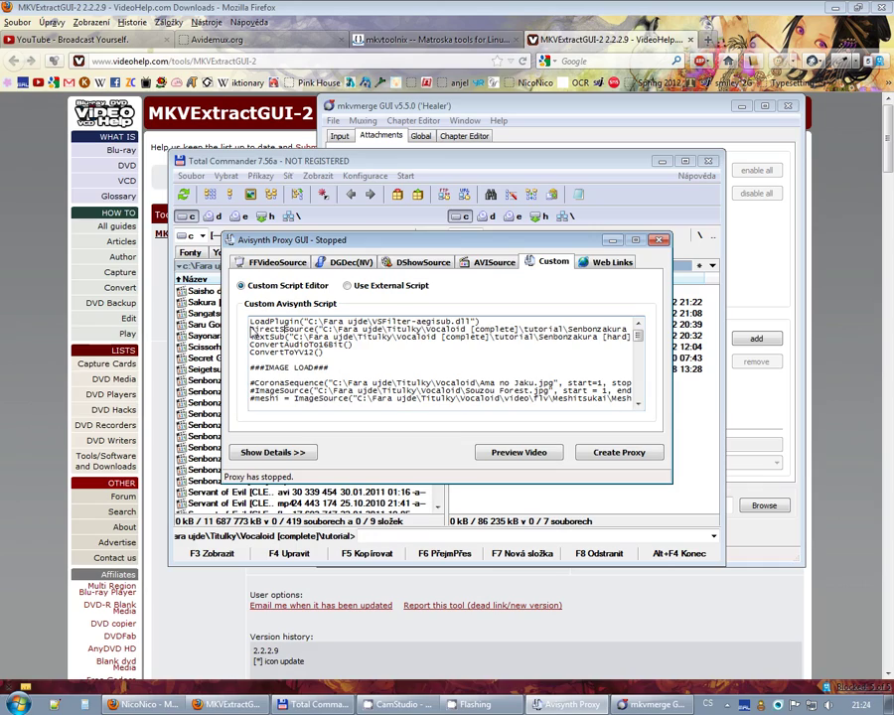
type("Show")
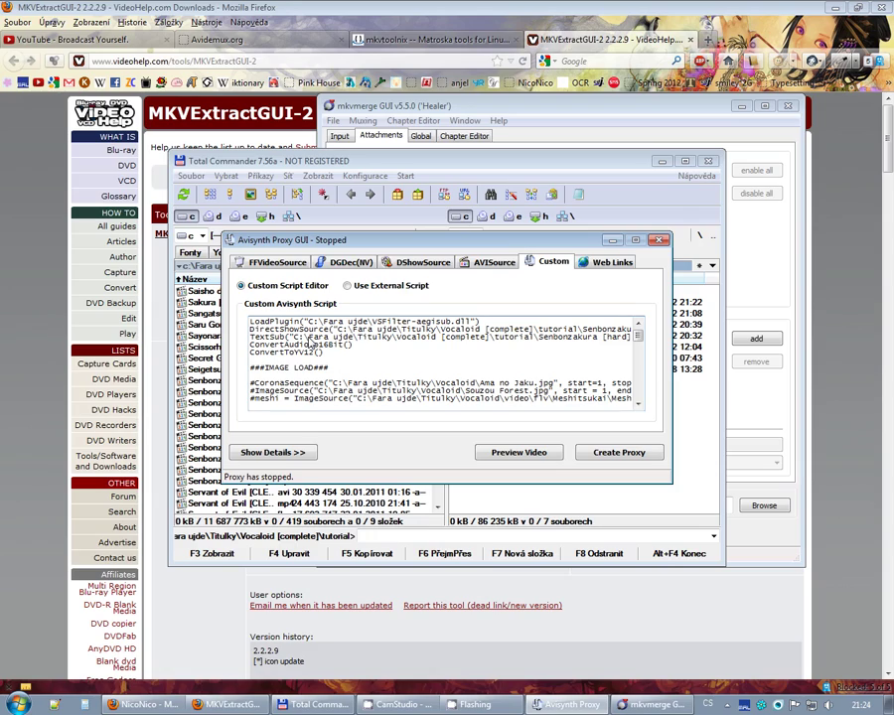
left_click_drag(542, 337, 628, 340)
left_click(628, 341)
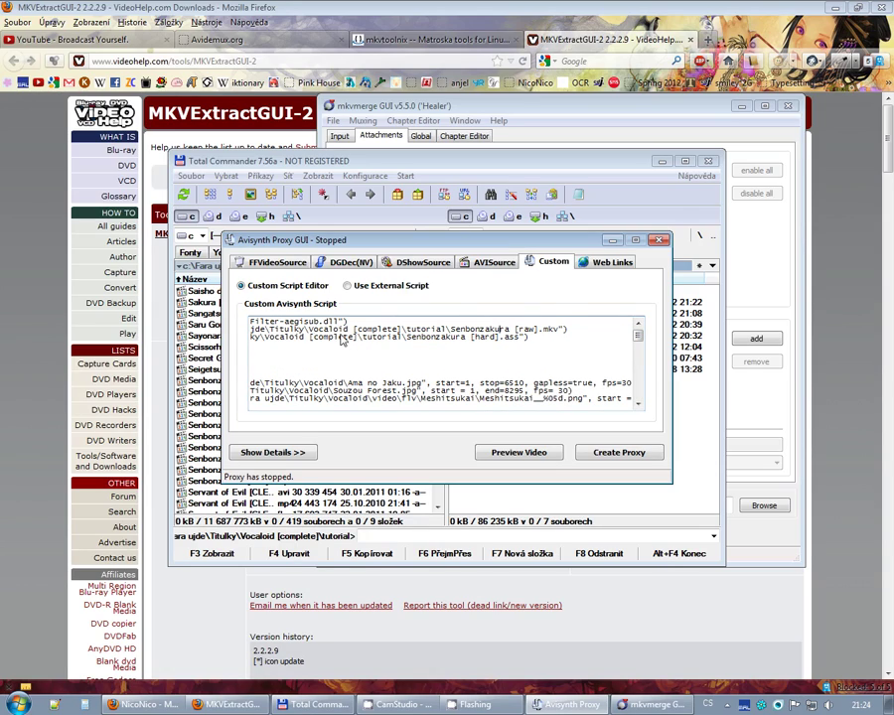
left_click(250, 347)
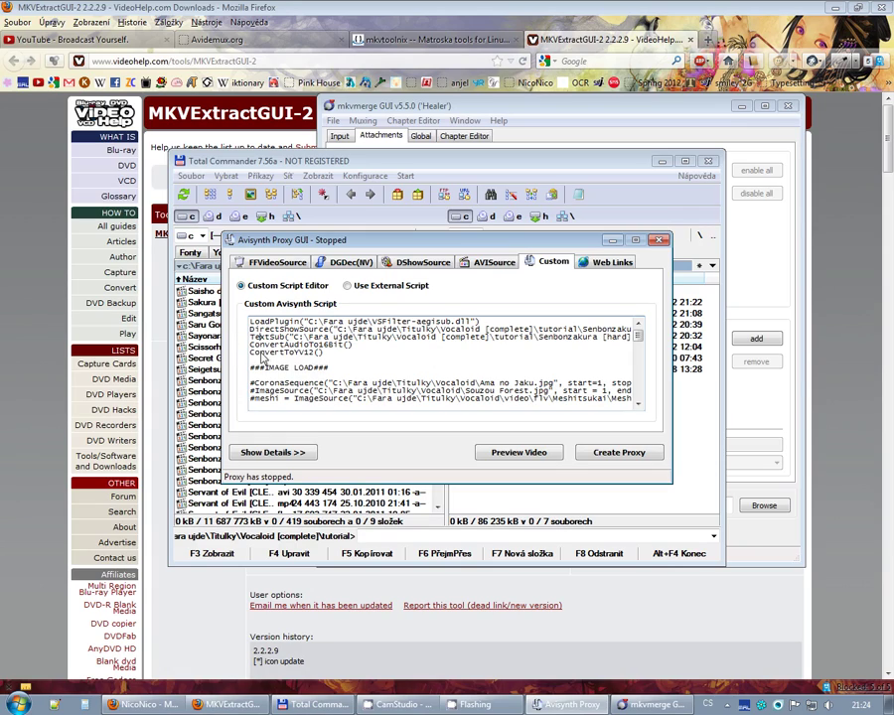
left_click_drag(251, 347, 328, 354)
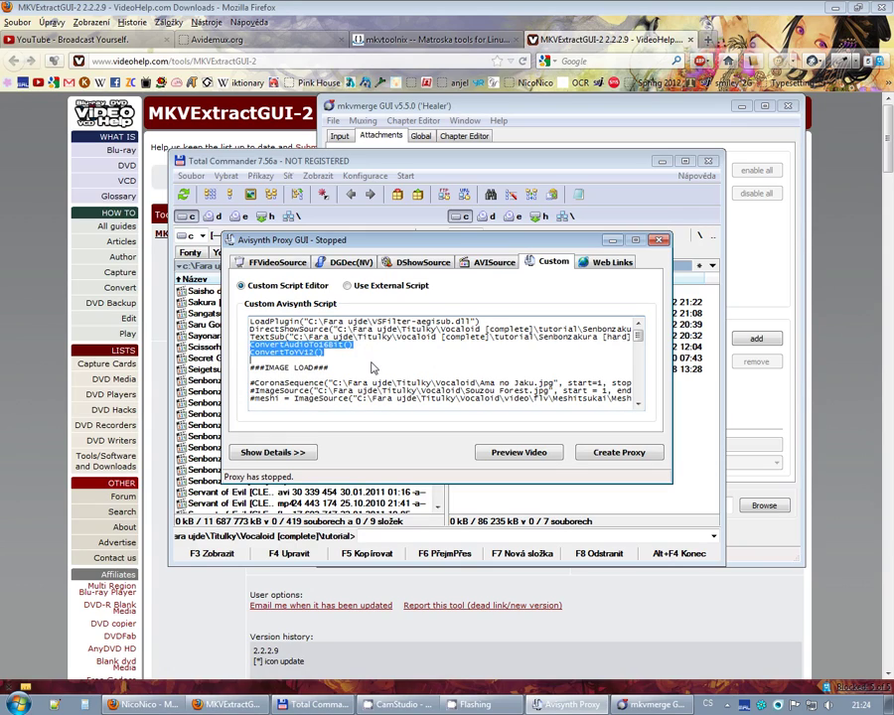
left_click(298, 353)
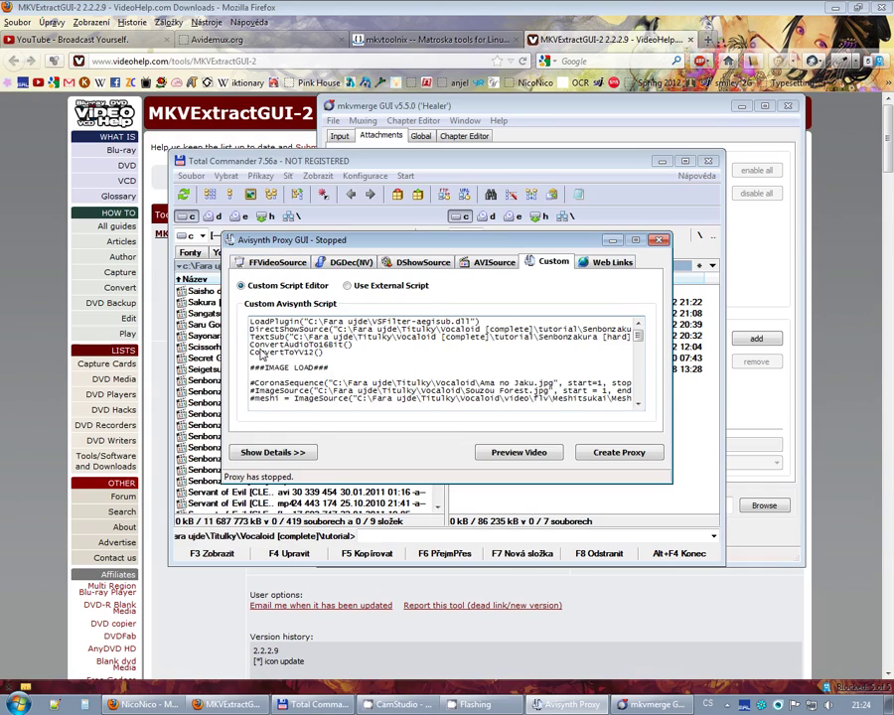
left_click_drag(312, 356, 295, 356)
left_click(307, 358)
Step: Create the proxy, seek to a subtitled frame in Avidemux, and choose MPEG-4 AVC video encoding
left_click(601, 455)
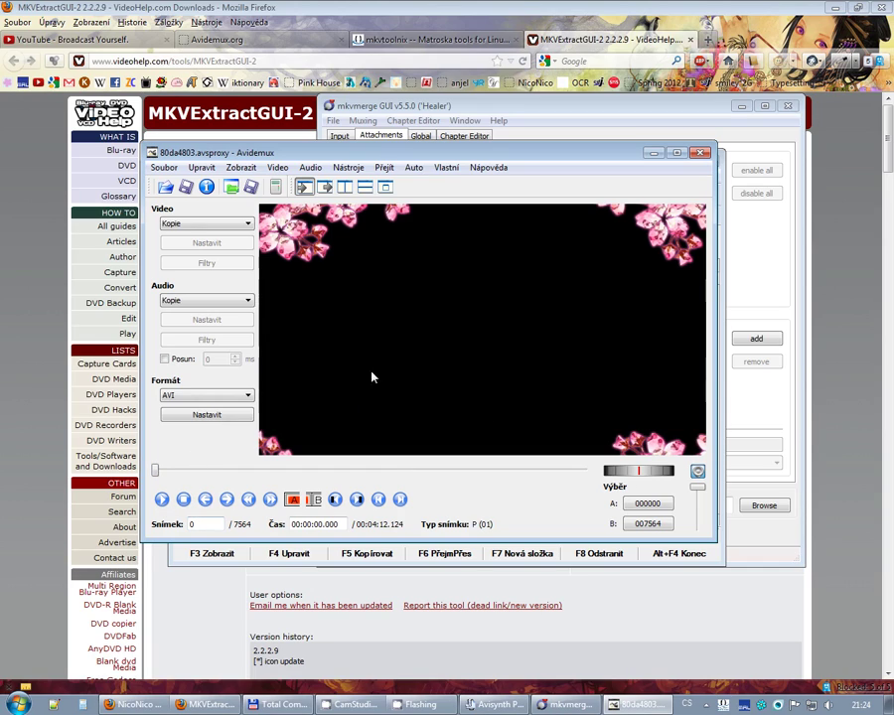
left_click_drag(155, 469, 233, 471)
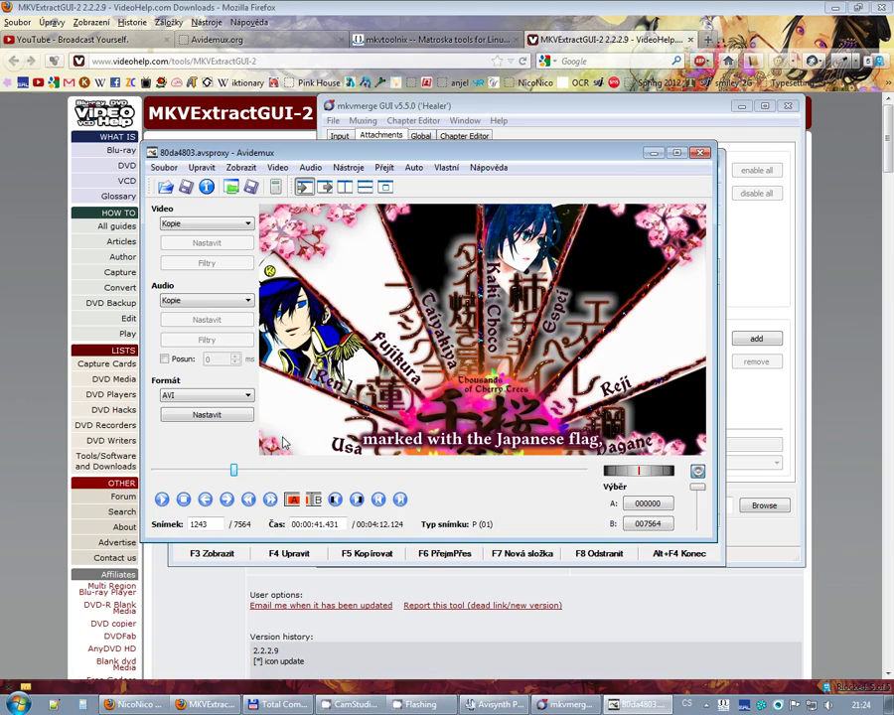
left_click(203, 224)
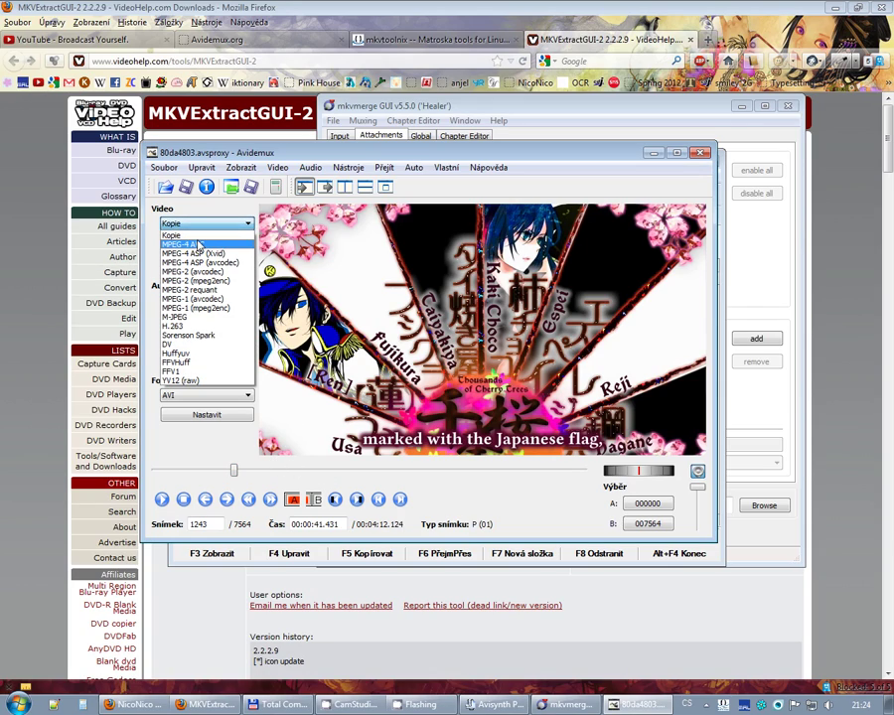
left_click(198, 243)
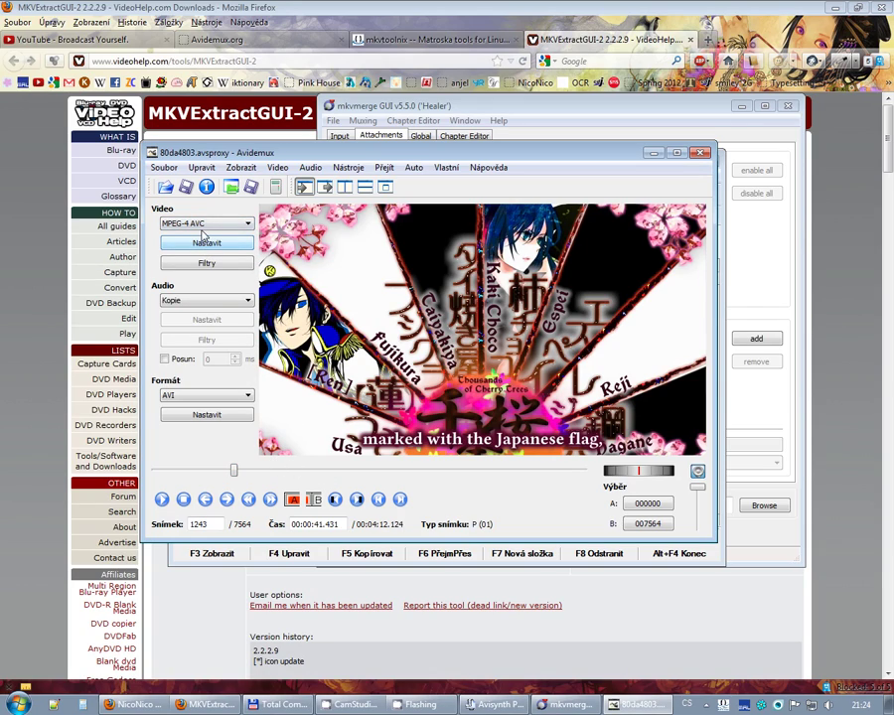
left_click(203, 226)
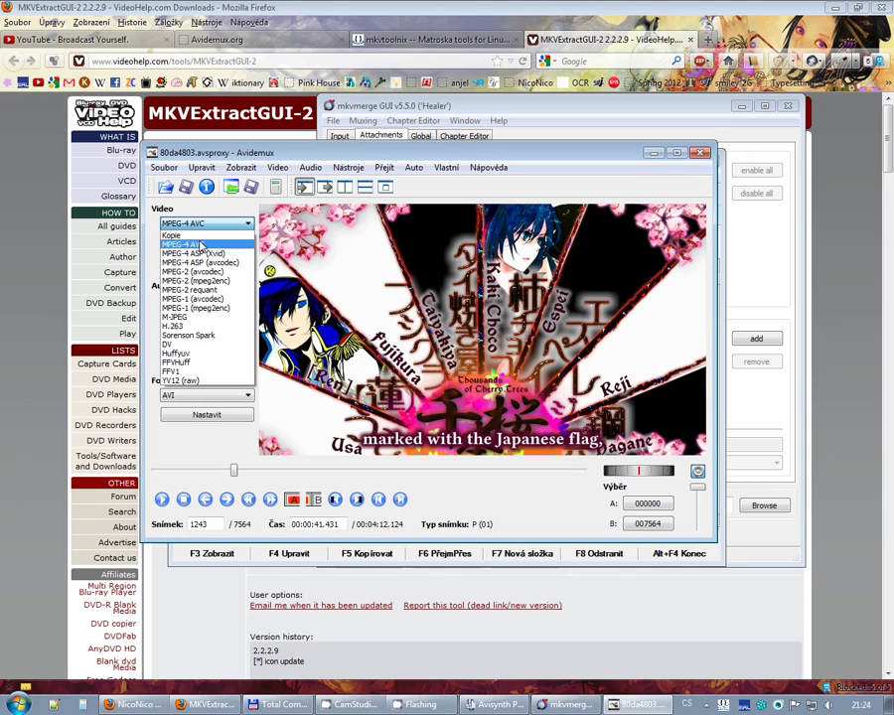
left_click(200, 246)
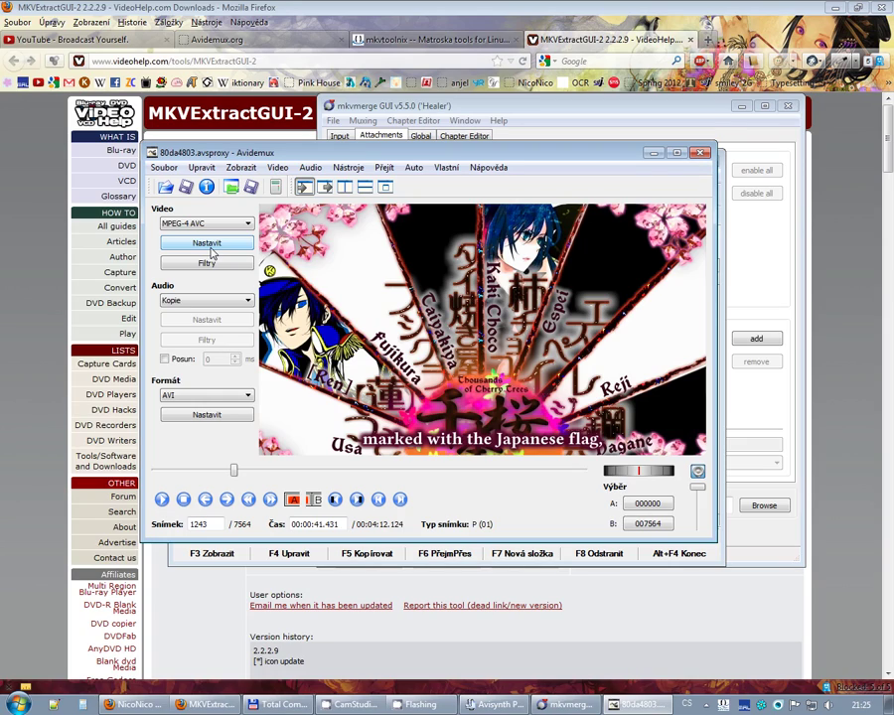
Step: Change the x264 encoder's constant quality value from 26 to 18
left_click(207, 245)
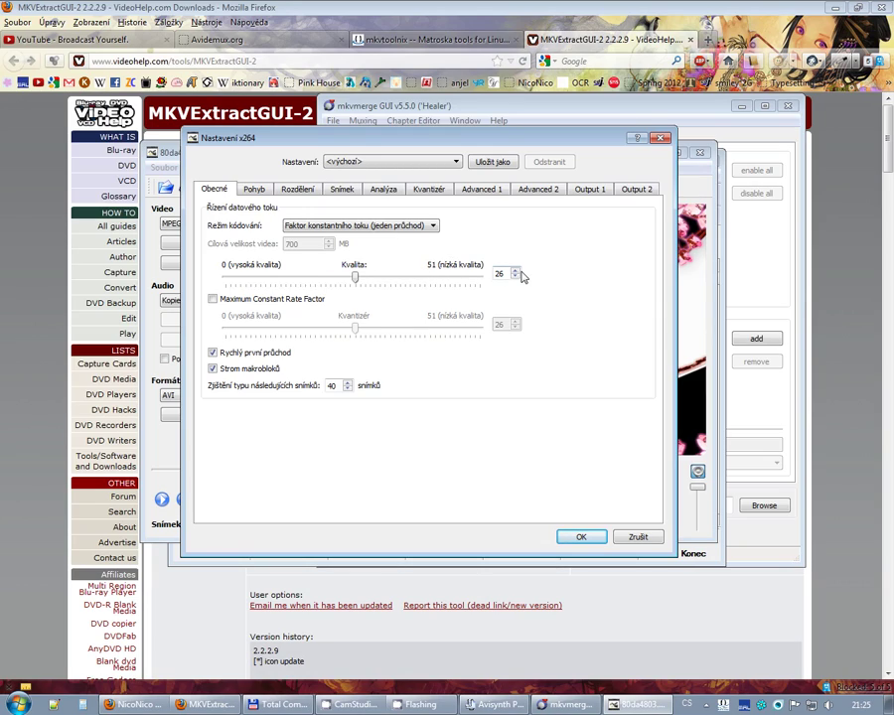
left_click_drag(506, 274, 480, 275)
type("18")
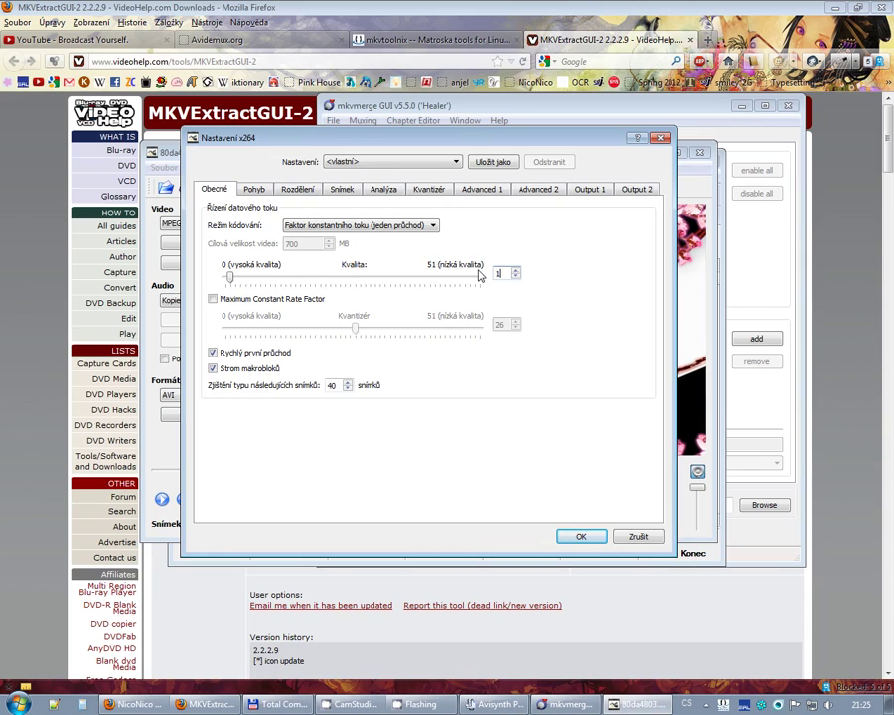
left_click(578, 536)
left_click(204, 300)
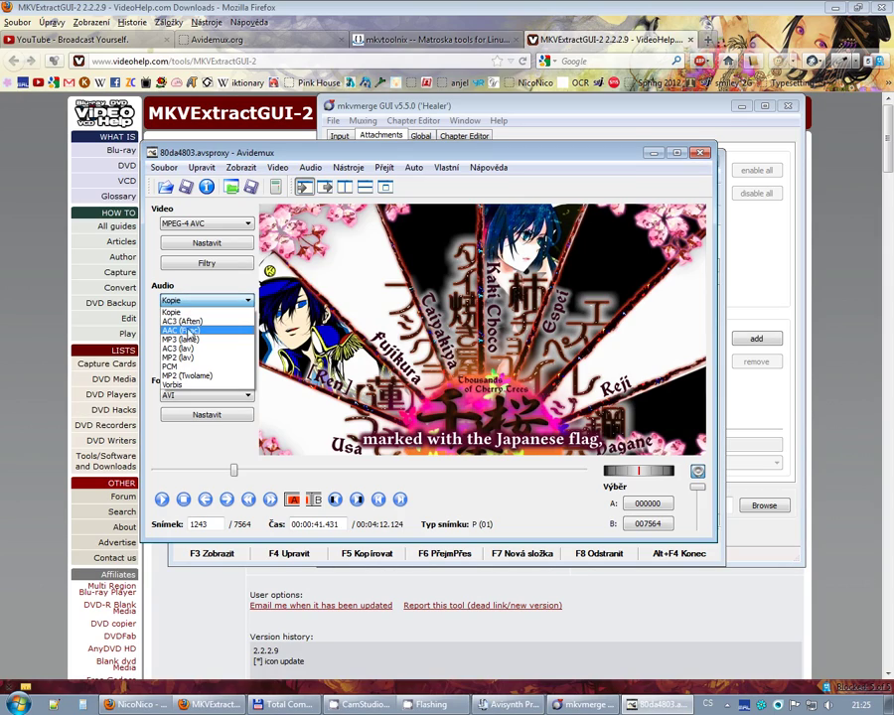
Step: Set audio to AAC (Faac) and the output format to MKV, then begin saving
left_click(178, 329)
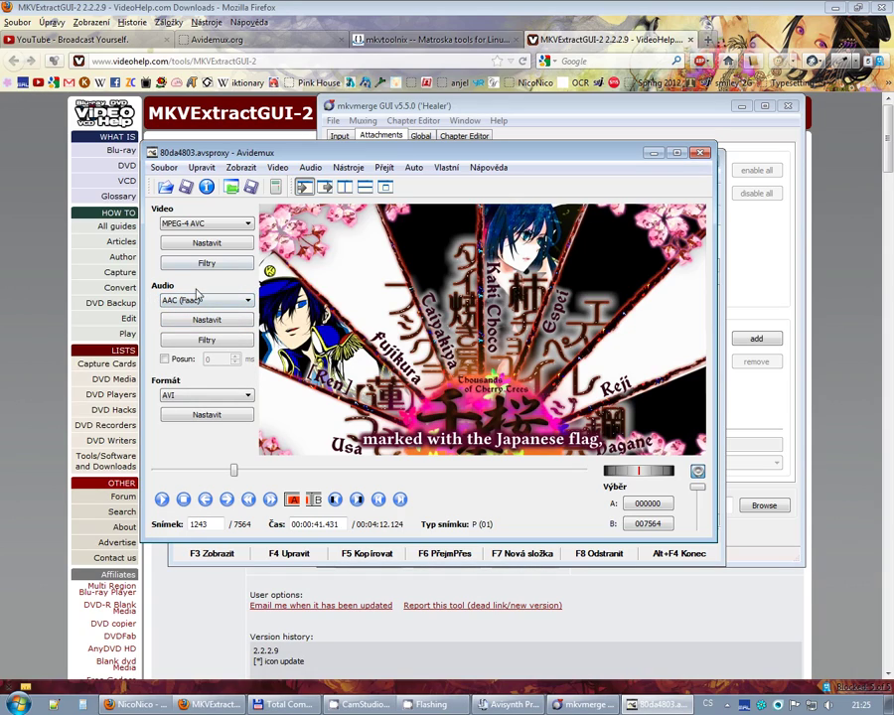
left_click(179, 399)
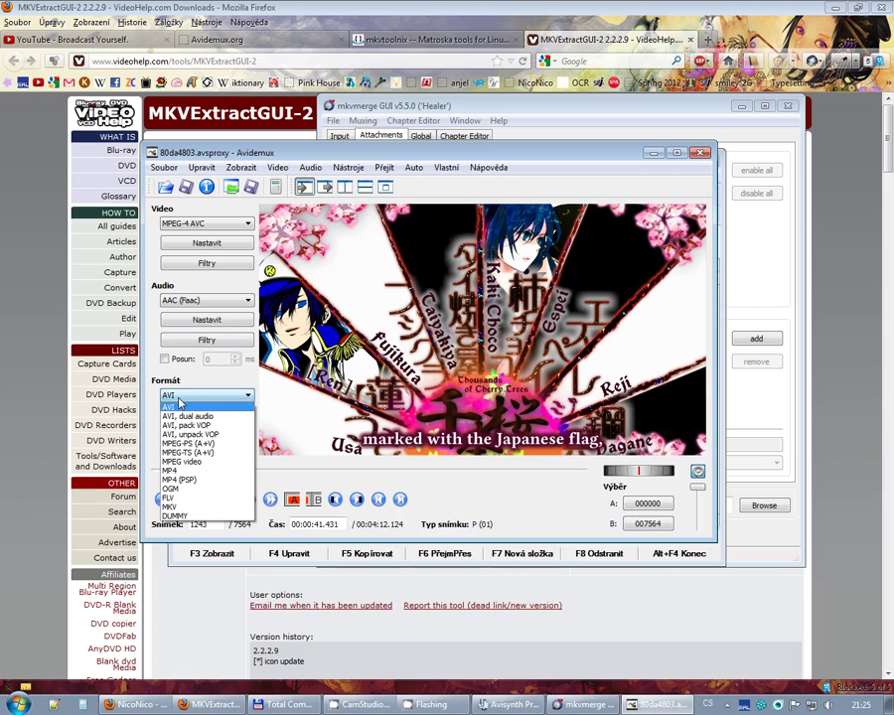
left_click(201, 507)
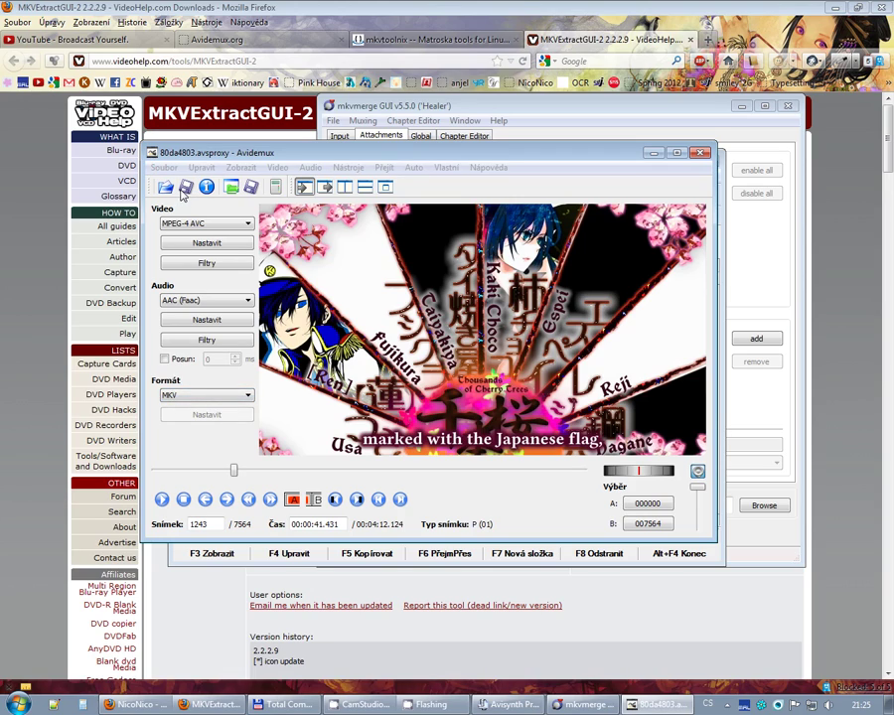
left_click(185, 188)
Step: Save the output in Vocaloid [complete] > tutorial as 'Senbonzakura [hardsub]'
scroll(233, 302, "up", 2)
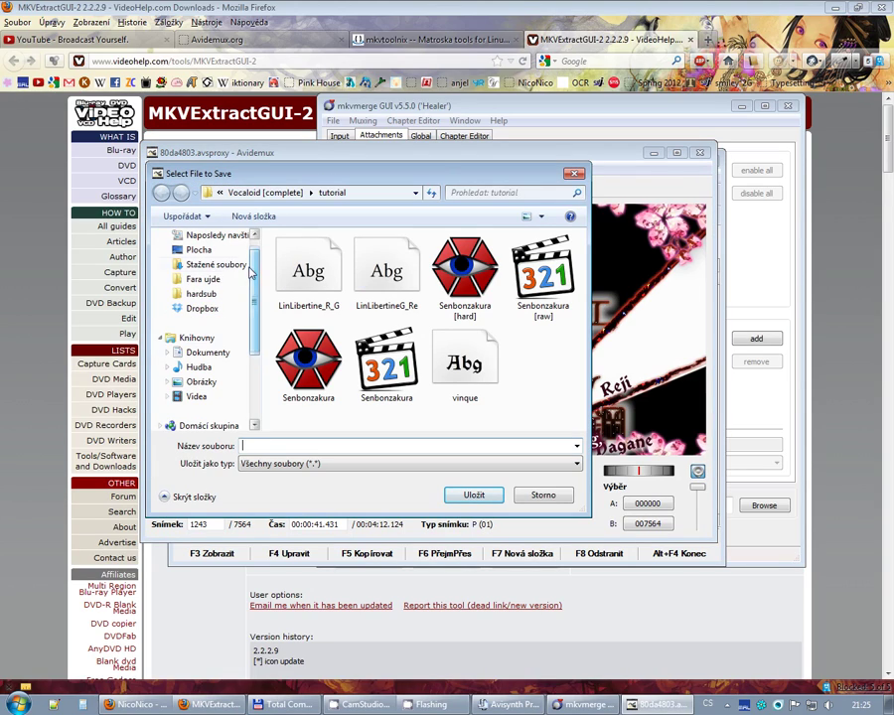
left_click(216, 295)
left_click(284, 193)
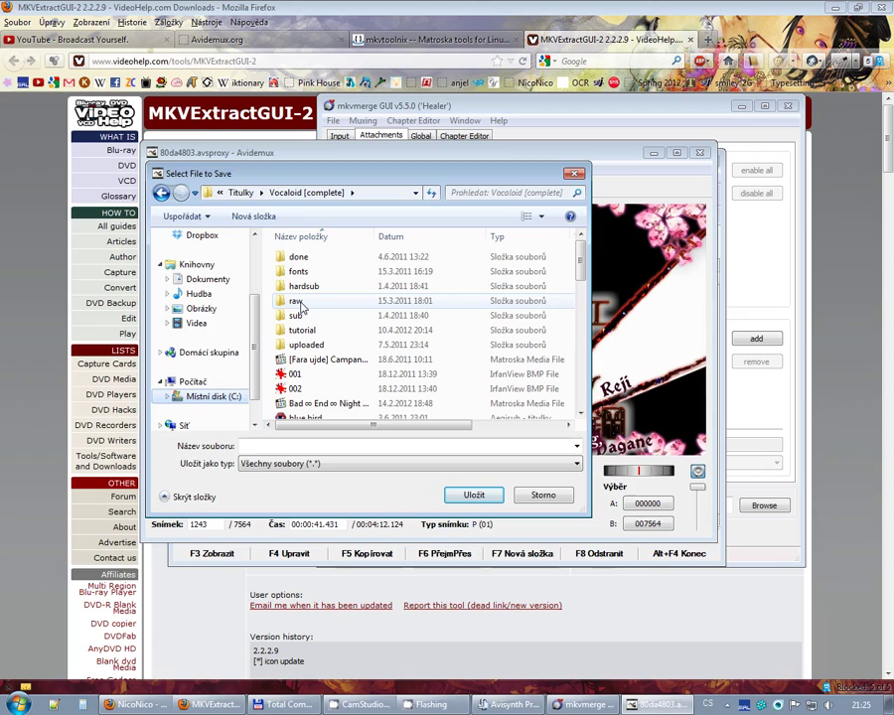
double_click(304, 330)
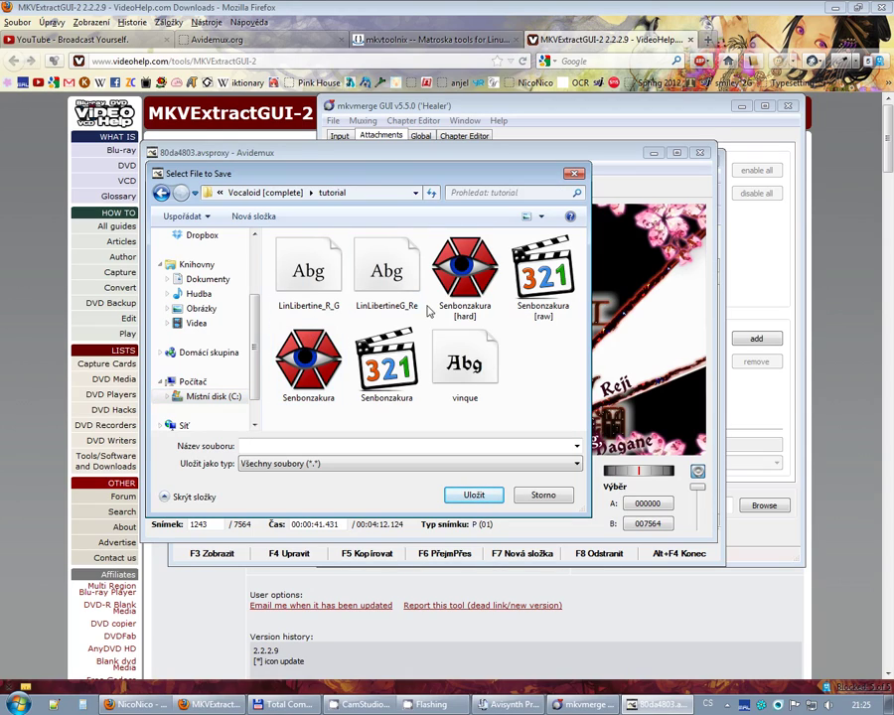
type("Senob")
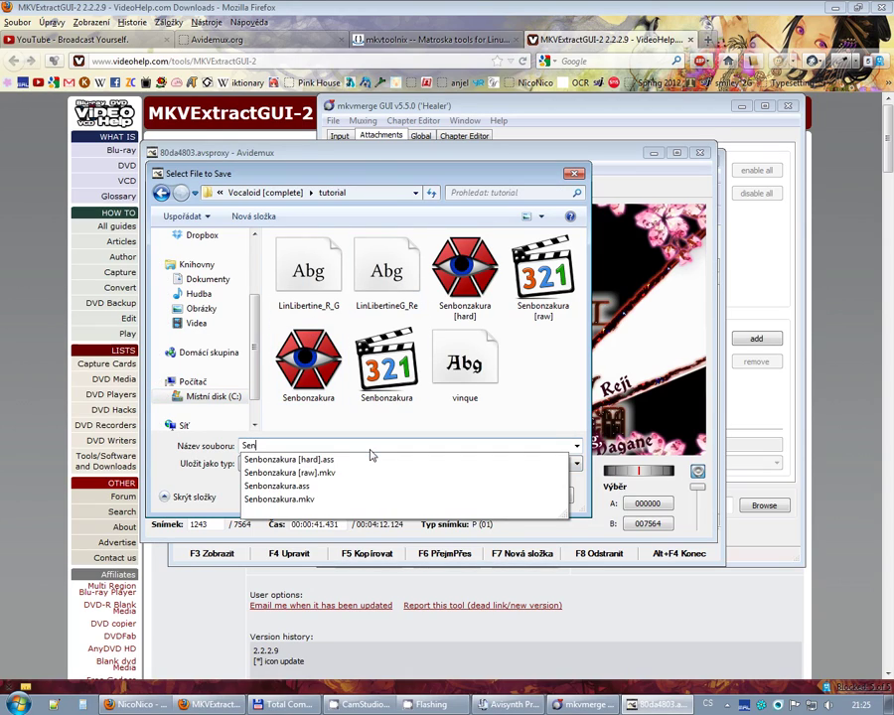
key("BackSpace")
key("BackSpace")
type("bonzakura []")
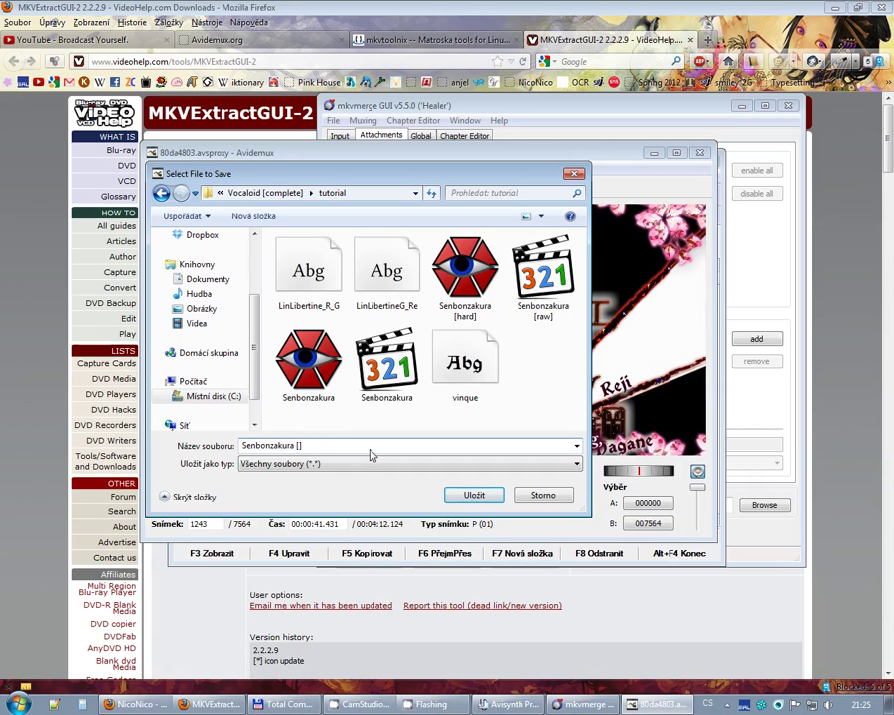
type("hardsub")
left_click(459, 491)
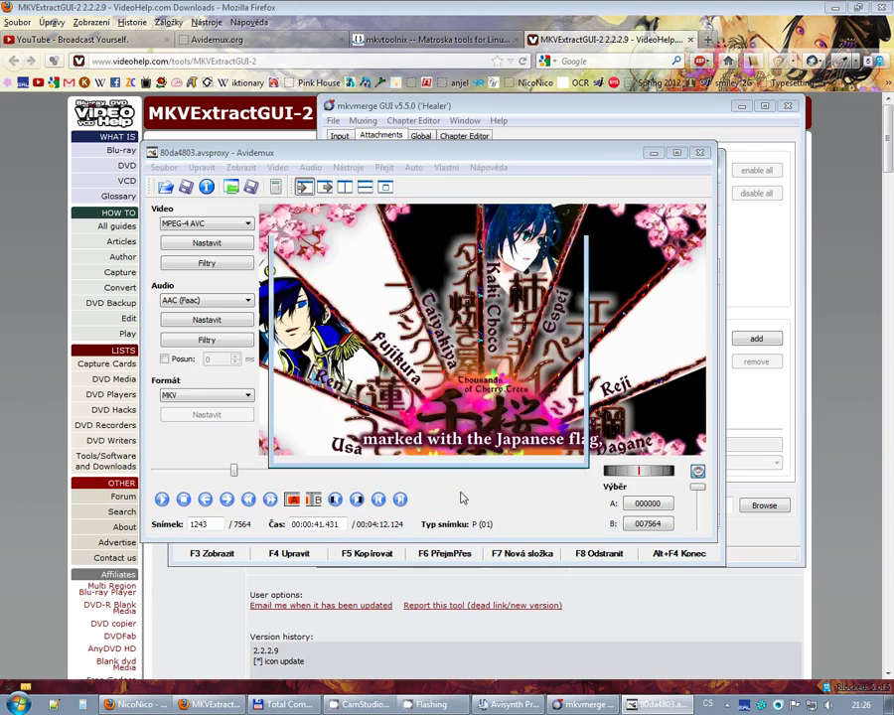
Step: Set the encoding priority to Vysoká (high)
left_click(553, 407)
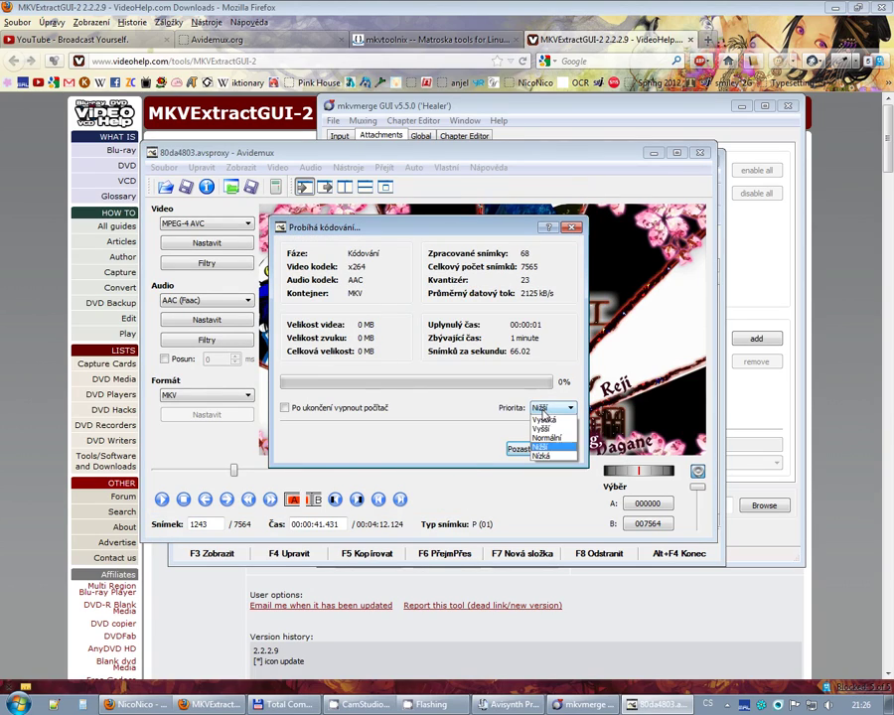
left_click(546, 416)
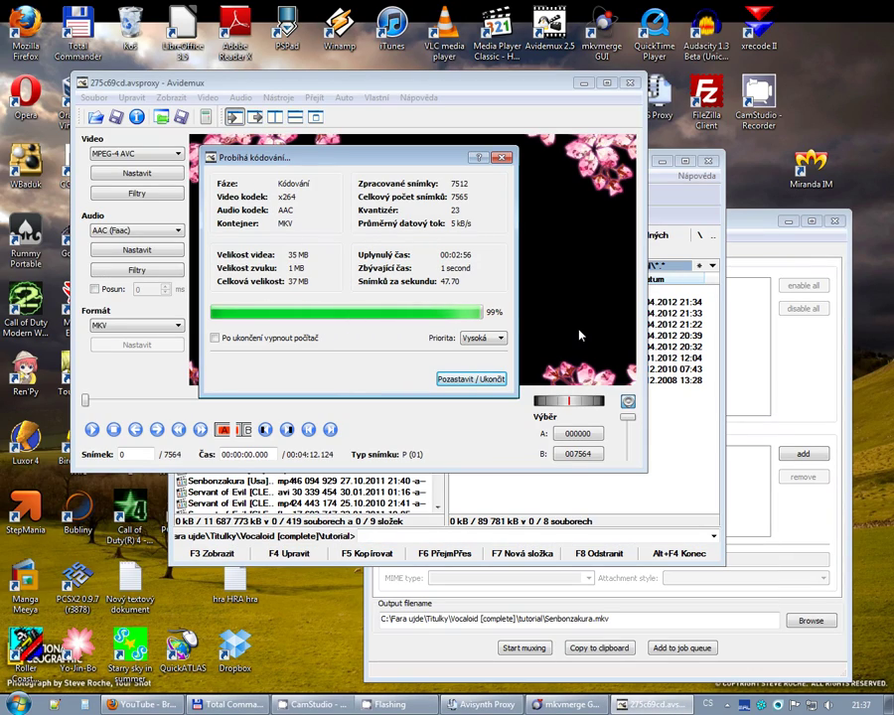
Step: Dismiss the Done message, play Senbonzakura [hardsub].mkv briefly, then pause and close the player
left_click(459, 302)
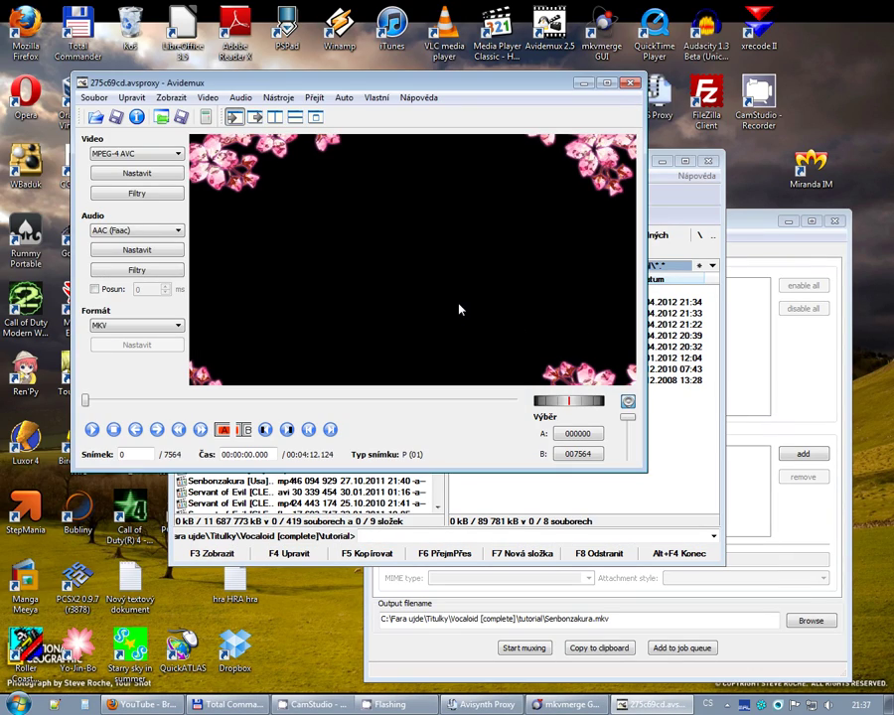
left_click(685, 329)
double_click(685, 326)
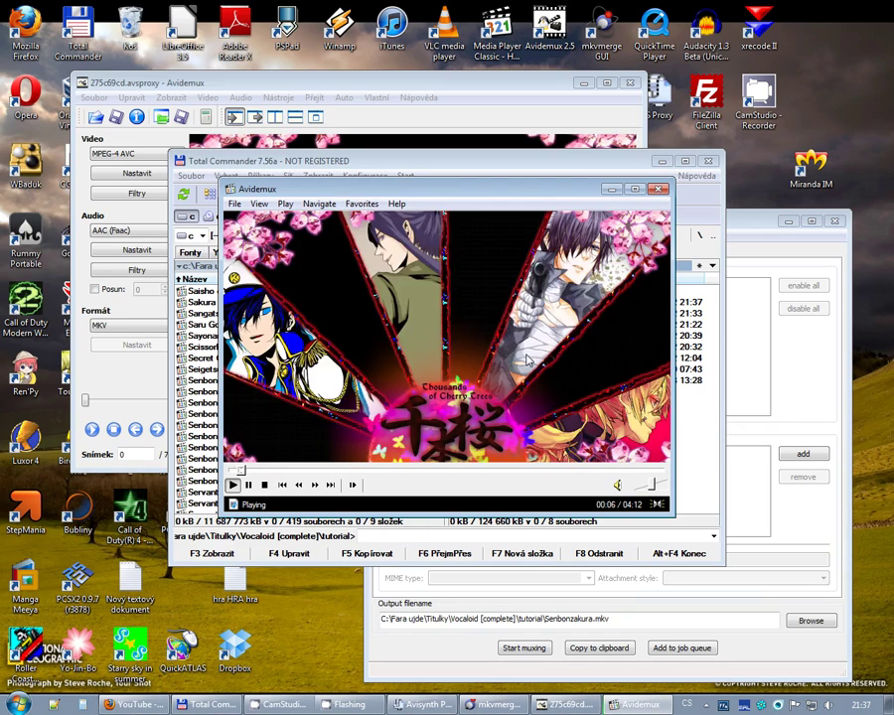
key("space")
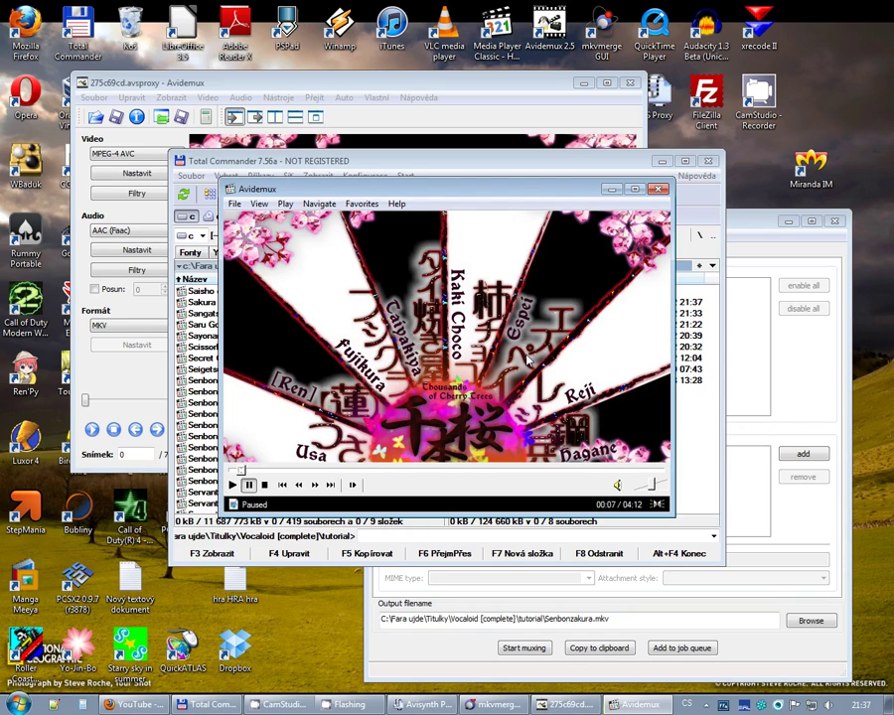
left_click(658, 189)
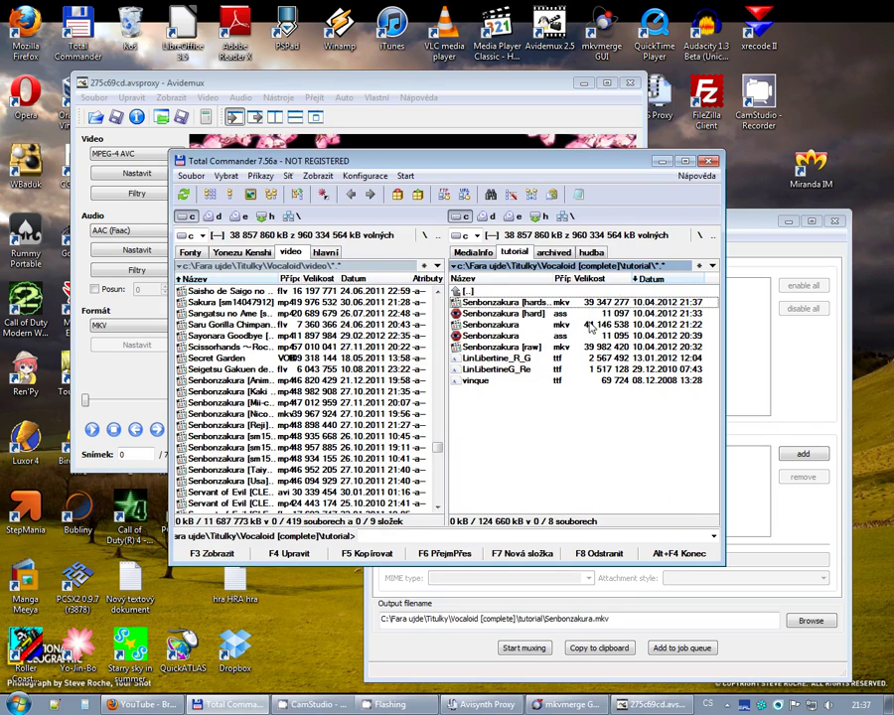
Step: Add the hardsub video to mkvmerge, then clear all mux settings with File > New
left_click(513, 307)
left_click_drag(737, 330, 794, 359)
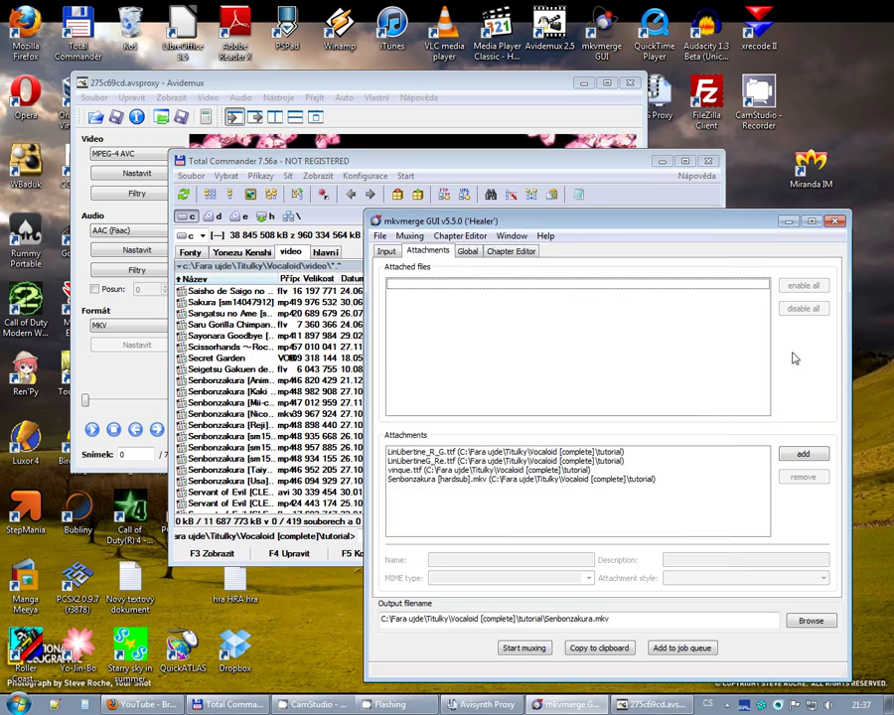
left_click(386, 250)
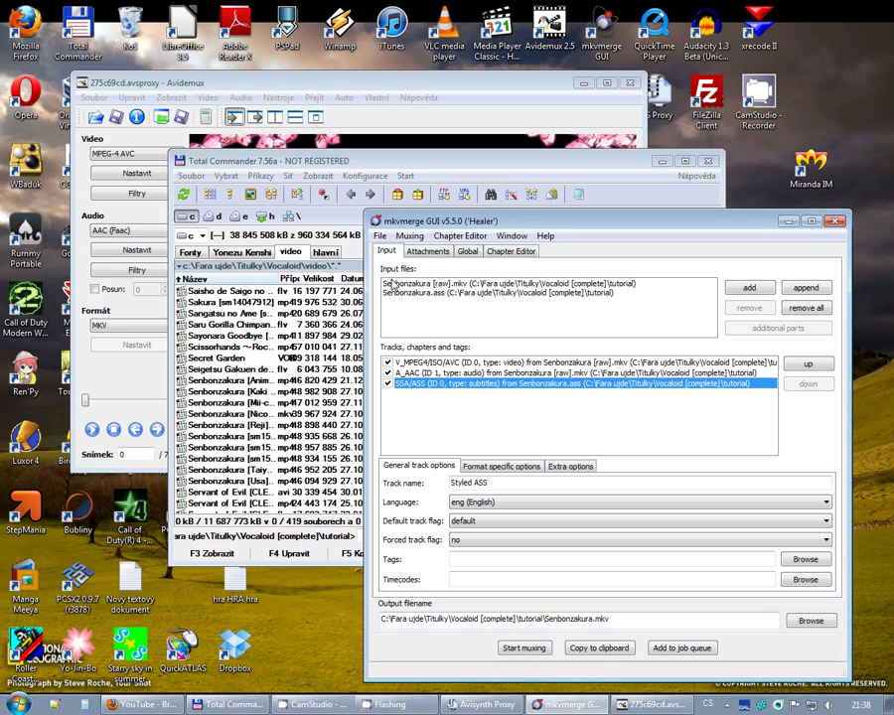
left_click(376, 223)
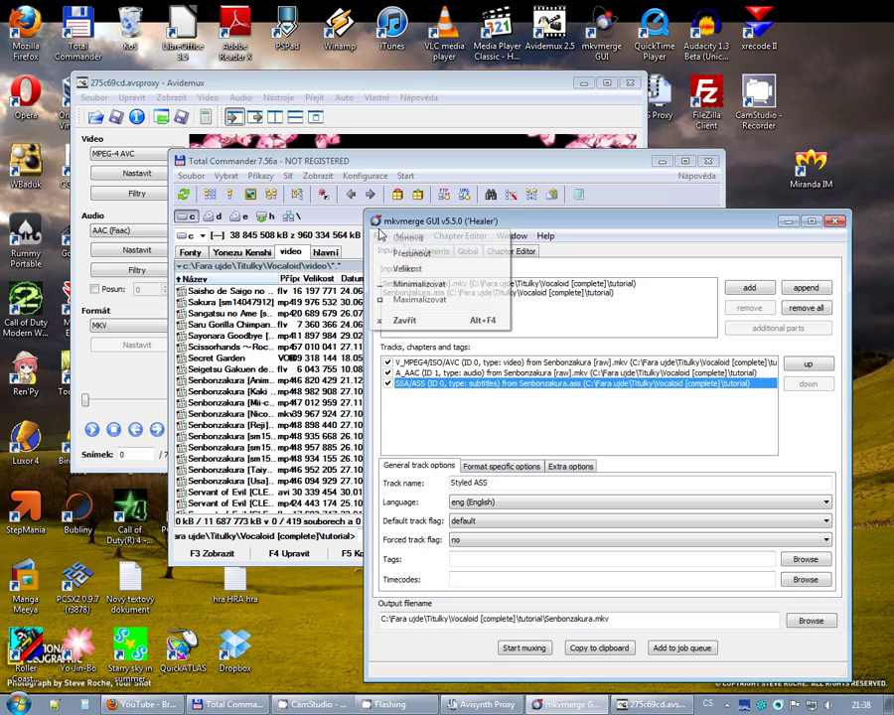
left_click(378, 235)
left_click(380, 236)
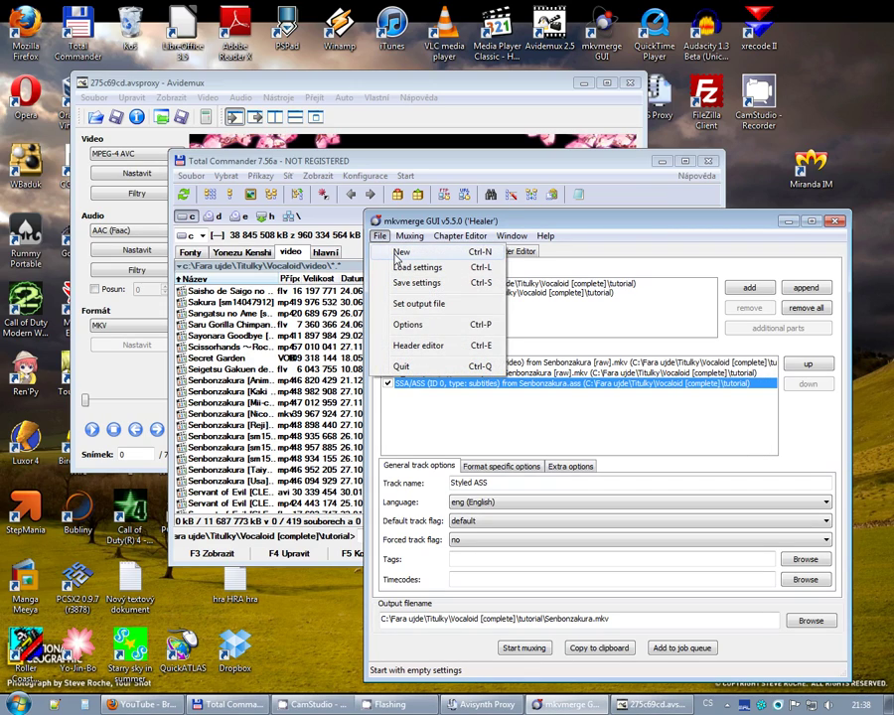
left_click(399, 253)
Step: Add the Senbonzakura [hardsub] and Senbonzakura [raw] MKVs as mux inputs
left_click(328, 325)
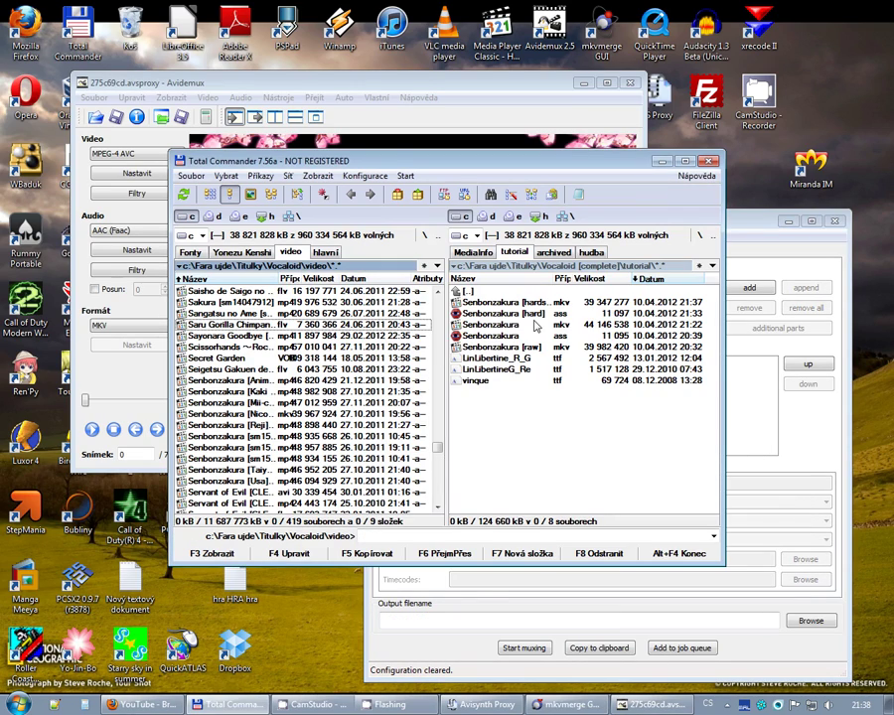
left_click(502, 303)
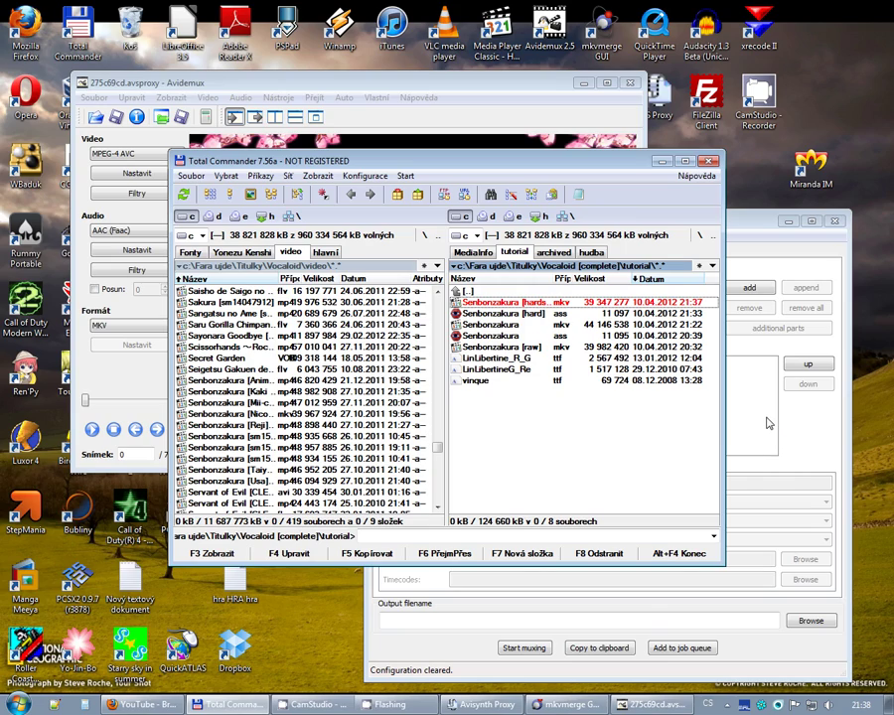
left_click_drag(767, 423, 767, 423)
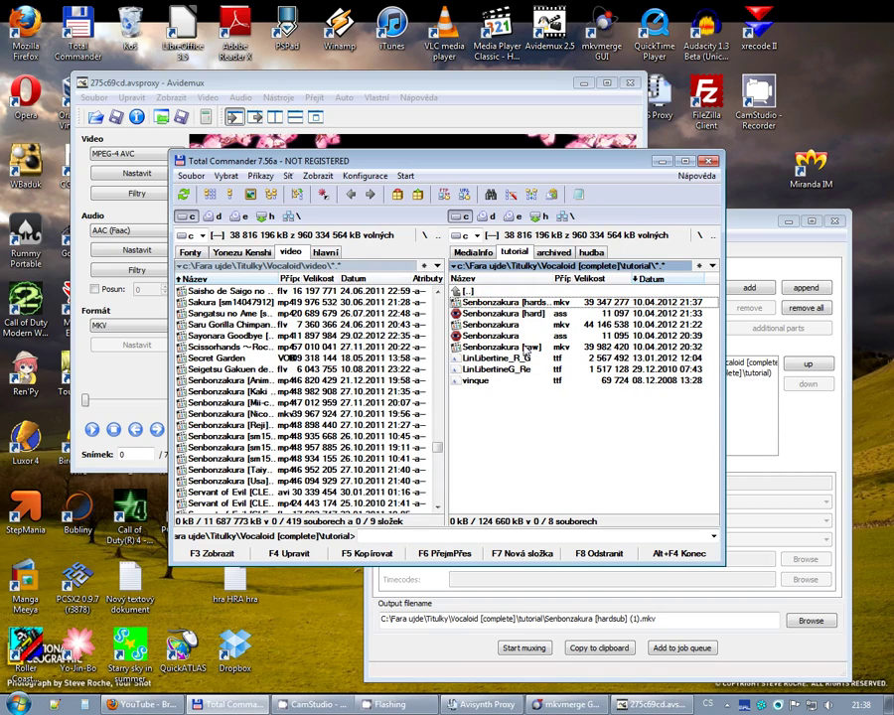
left_click(524, 349)
left_click_drag(524, 348, 813, 435)
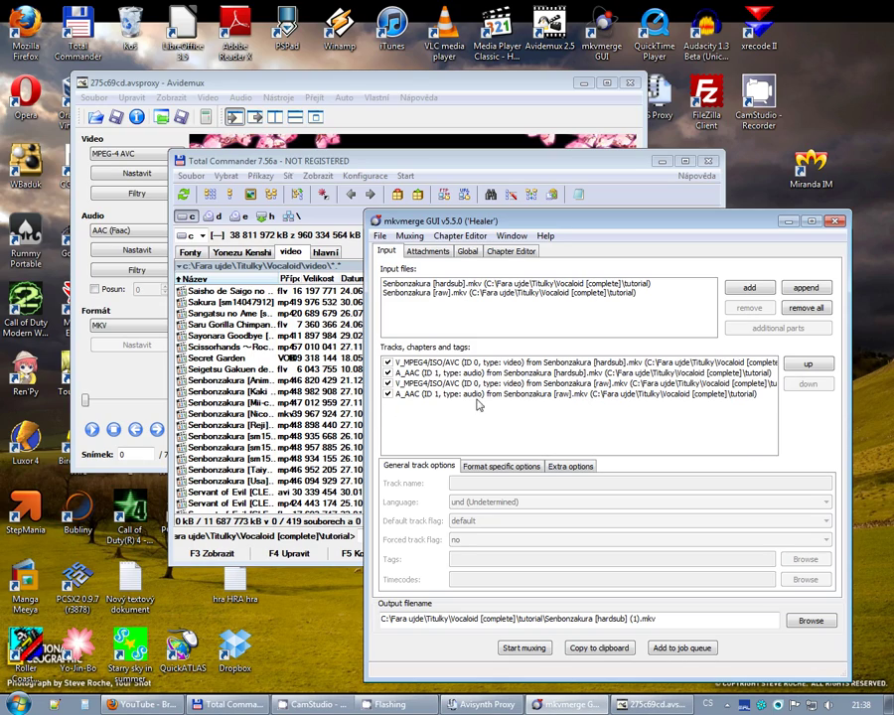
Step: Exclude the hardsub audio track, name the output Senbonzakura [upload].mkv, and start muxing
left_click(388, 372)
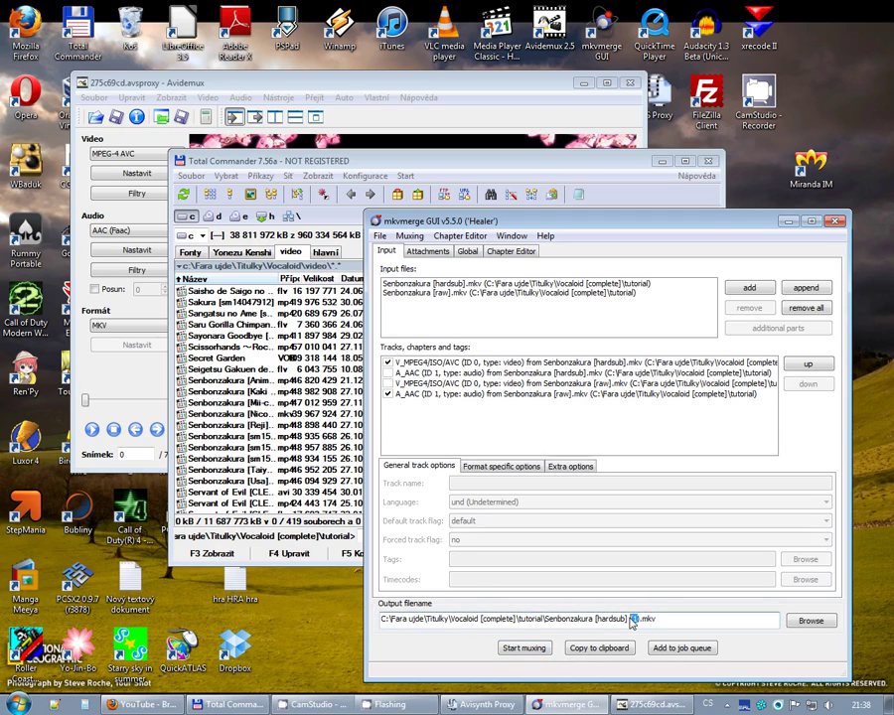
left_click_drag(646, 618, 627, 618)
key("Delete")
key("BackSpace")
key("BackSpace")
key("BackSpace")
key("BackSpace")
type("up")
left_click(523, 648)
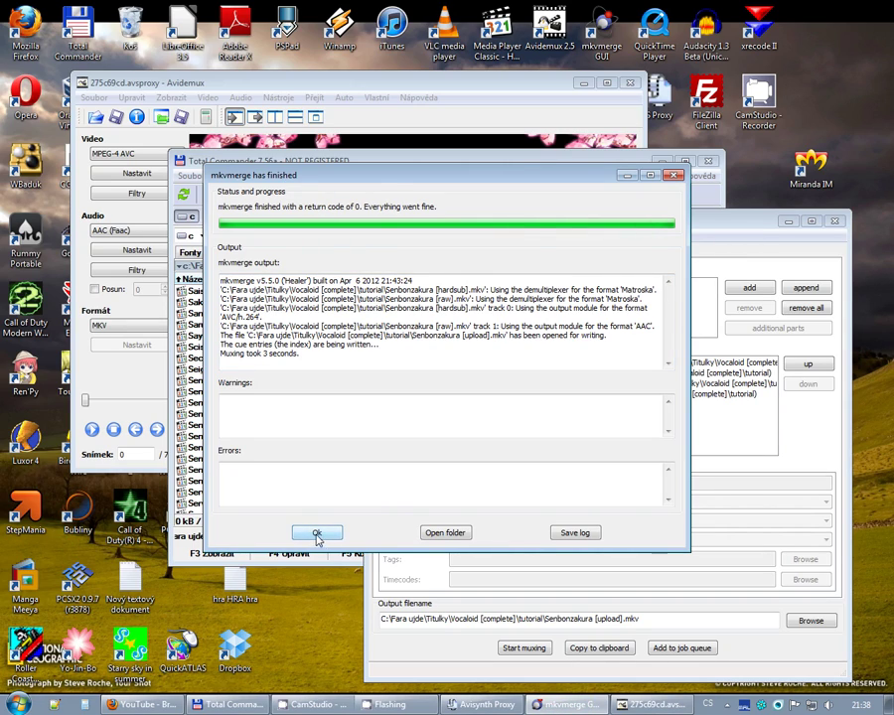
Step: Close the mkvmerge finished report and play Senbonzakura [upload].mkv
left_click(317, 537)
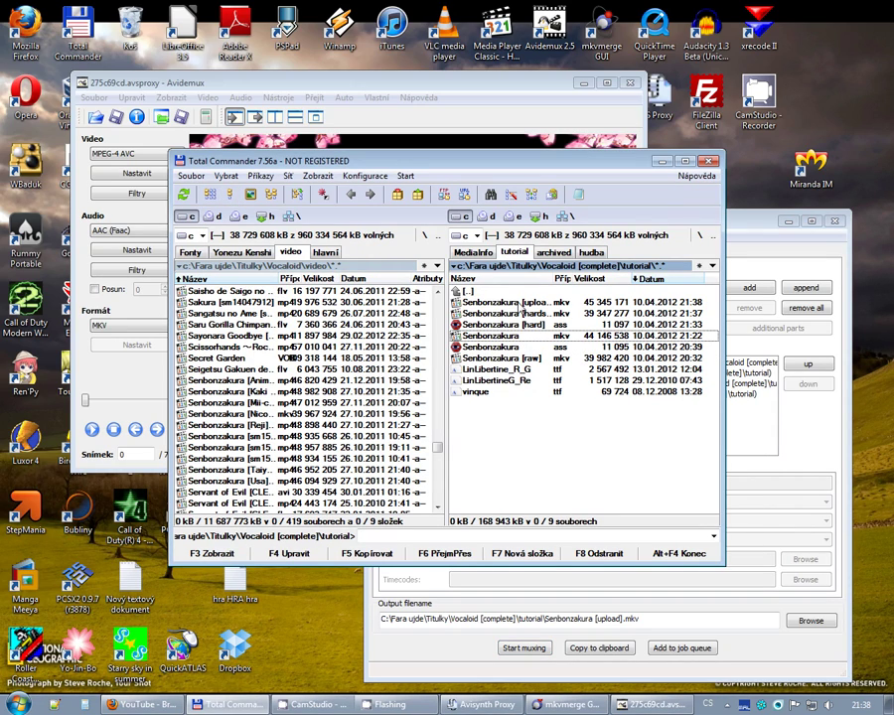
left_click(521, 302)
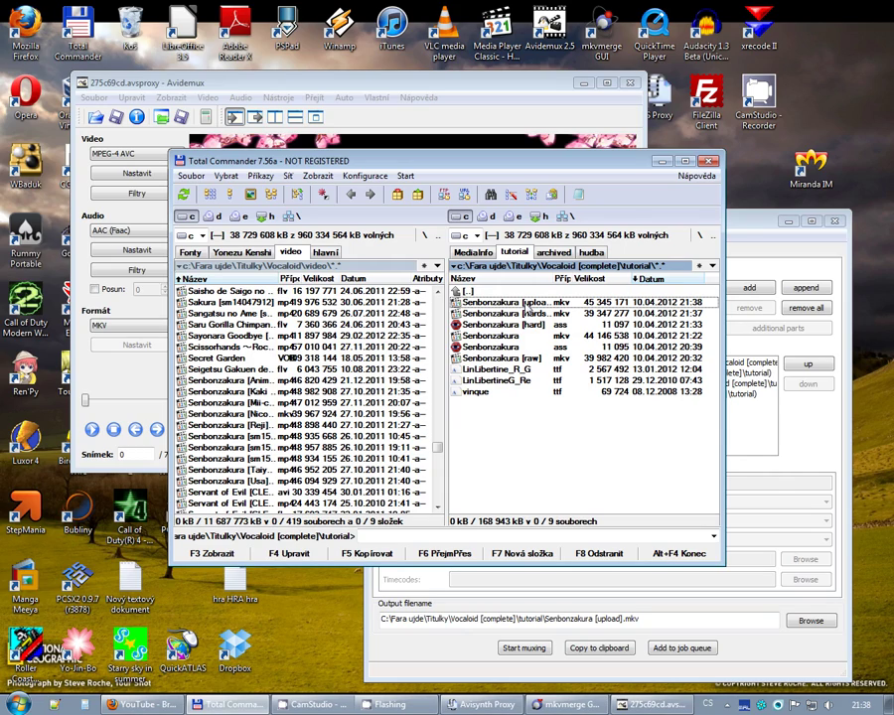
double_click(527, 304)
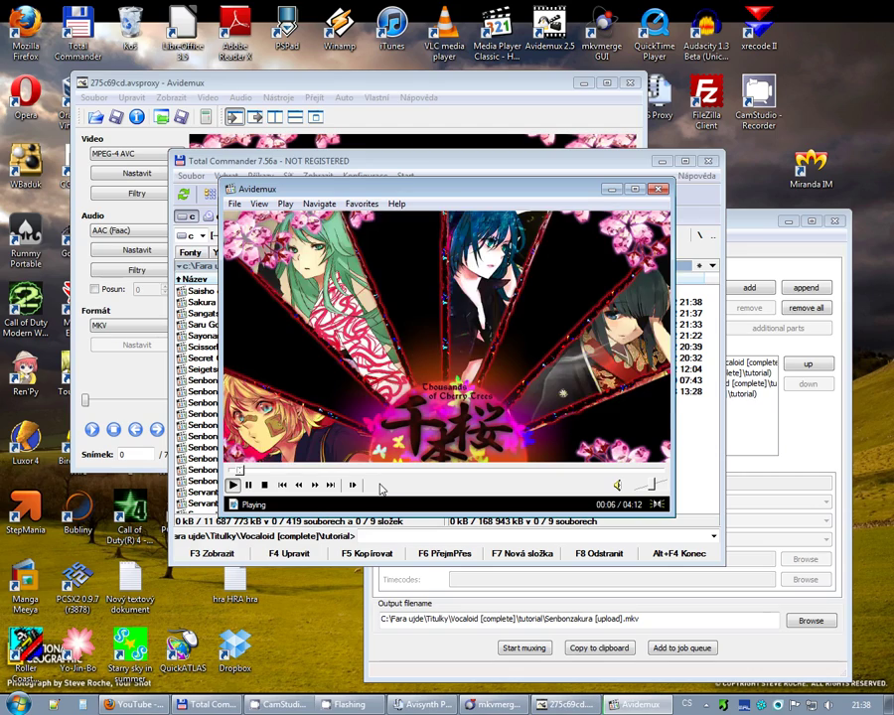
Step: Seek to about 1:34, confirm Subtitle Language lists no subtitles, then pause and close the player
left_click(393, 470)
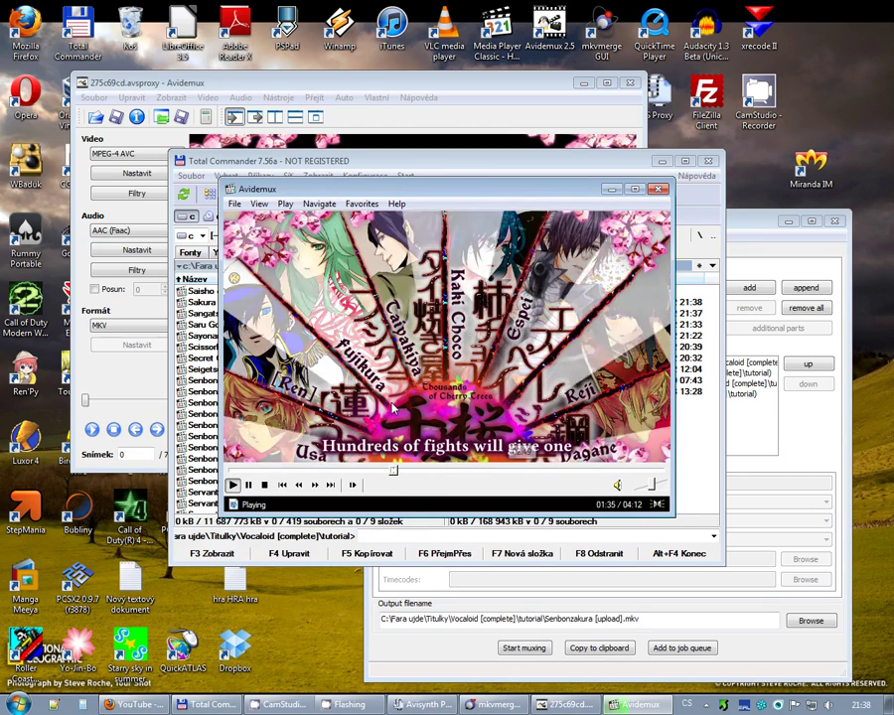
left_click(318, 204)
mouse_move(354, 287)
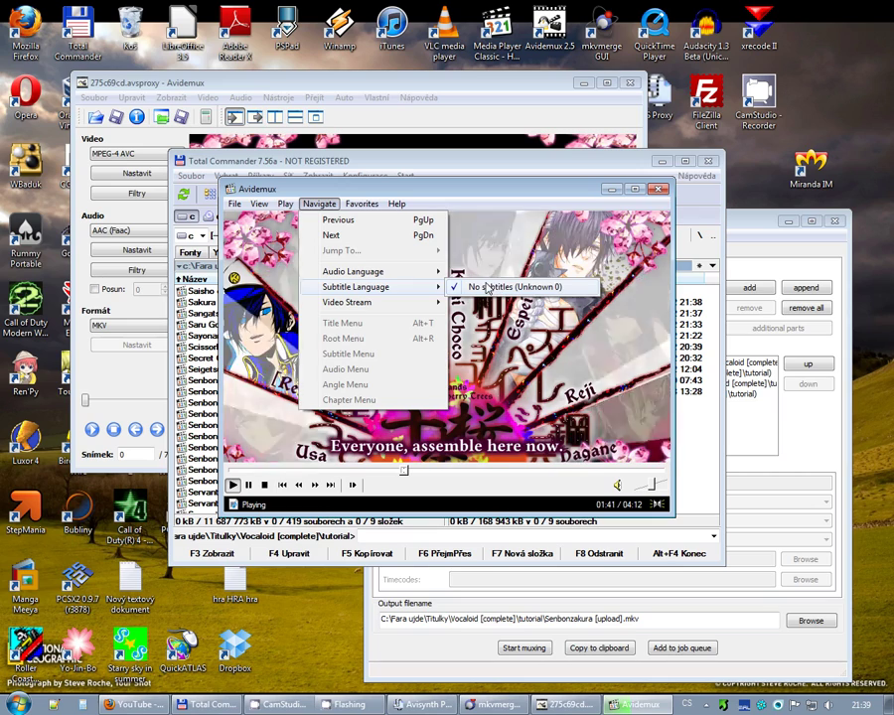
left_click(489, 287)
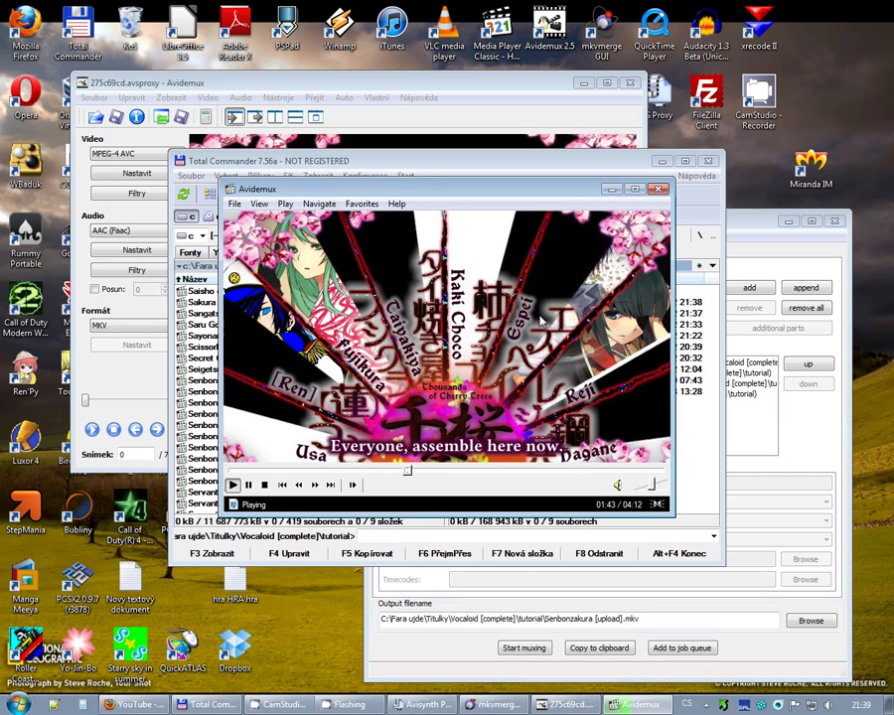
key("space")
left_click(658, 191)
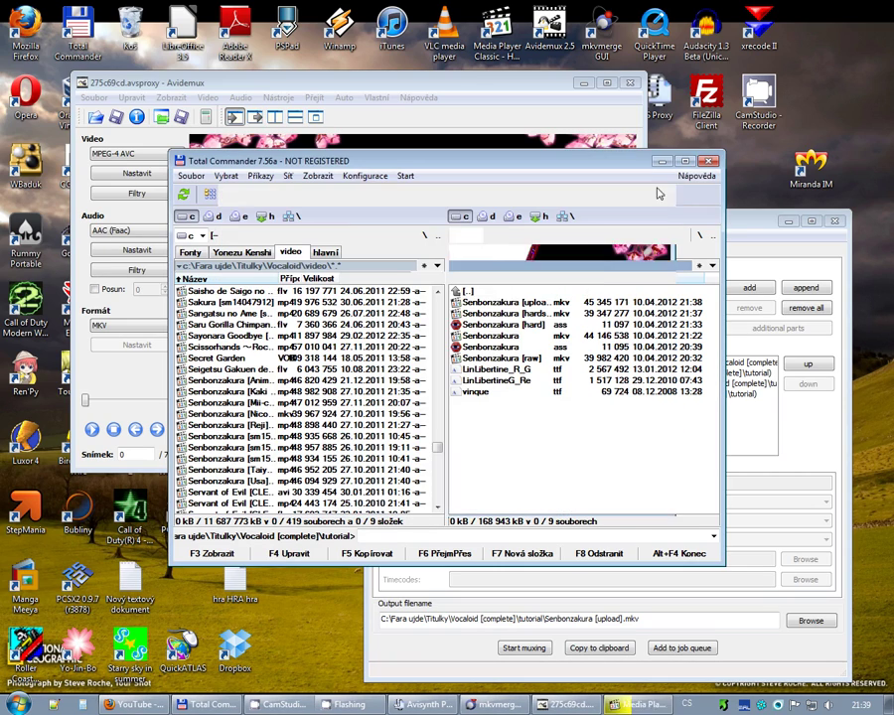